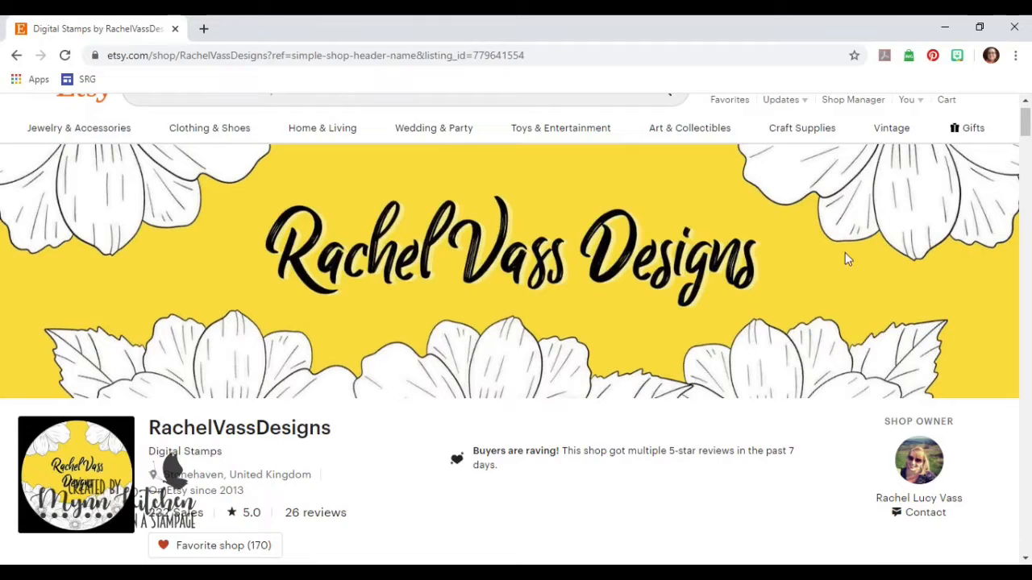
- Browse the shop's hand-drawn digital stamp listings and switch to Photoshop
{"action": "left_click_drag", "start_coordinate": [1022, 112], "coordinate": [1021, 208]}
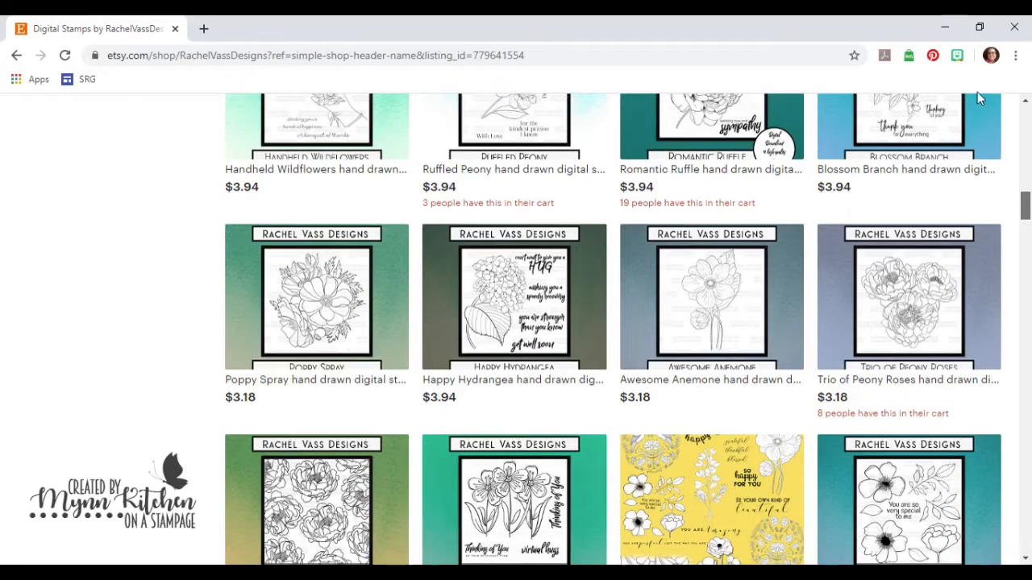
{"action": "scroll", "coordinate": [977, 97], "scroll_direction": "down", "scroll_amount": 2}
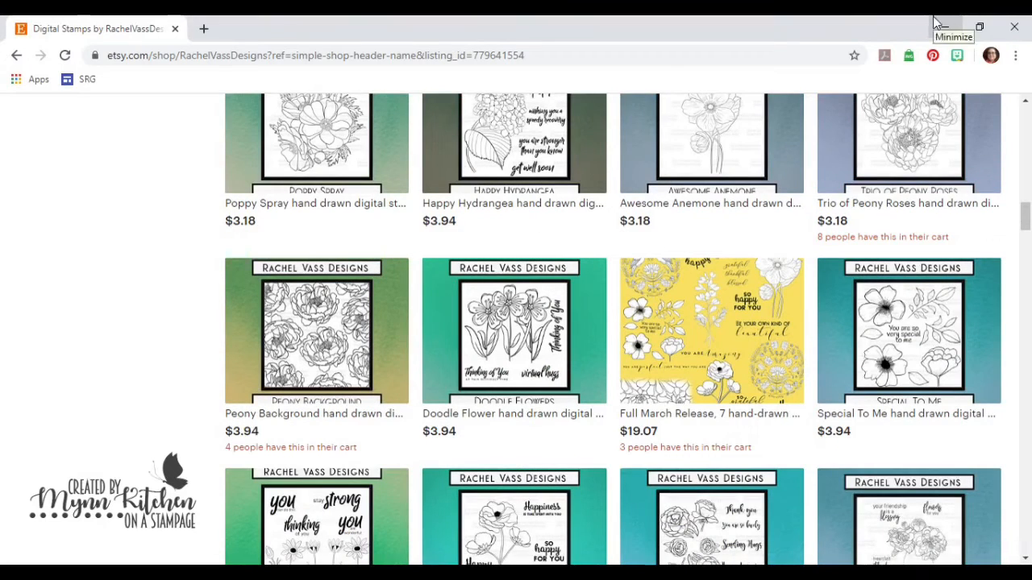
{"action": "left_click", "coordinate": [937, 25]}
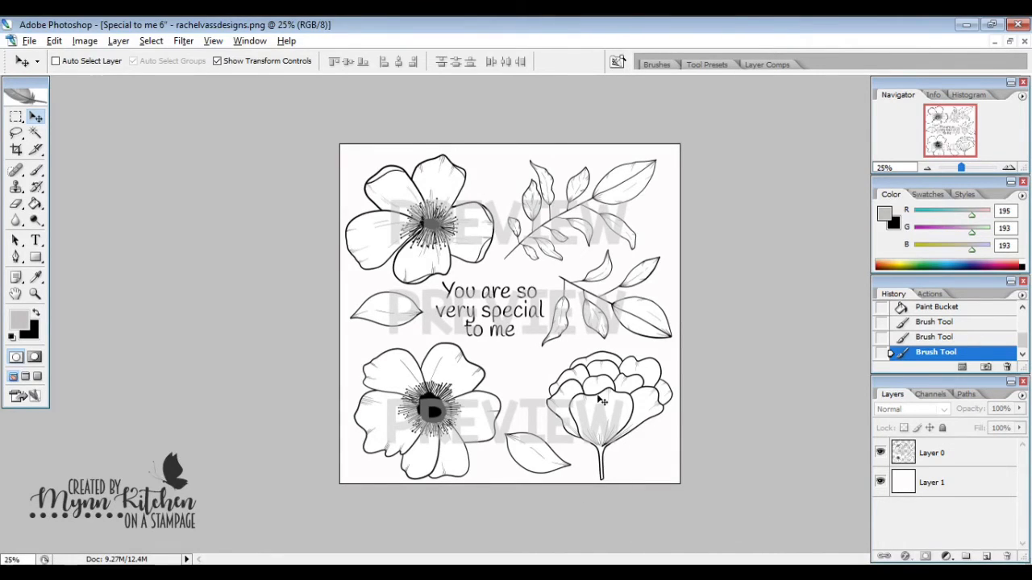
- Minimize the Special to me 6" preview, arrange the Leaf b image beside Flower c, and make Flower c the active document
{"action": "left_click", "coordinate": [995, 41]}
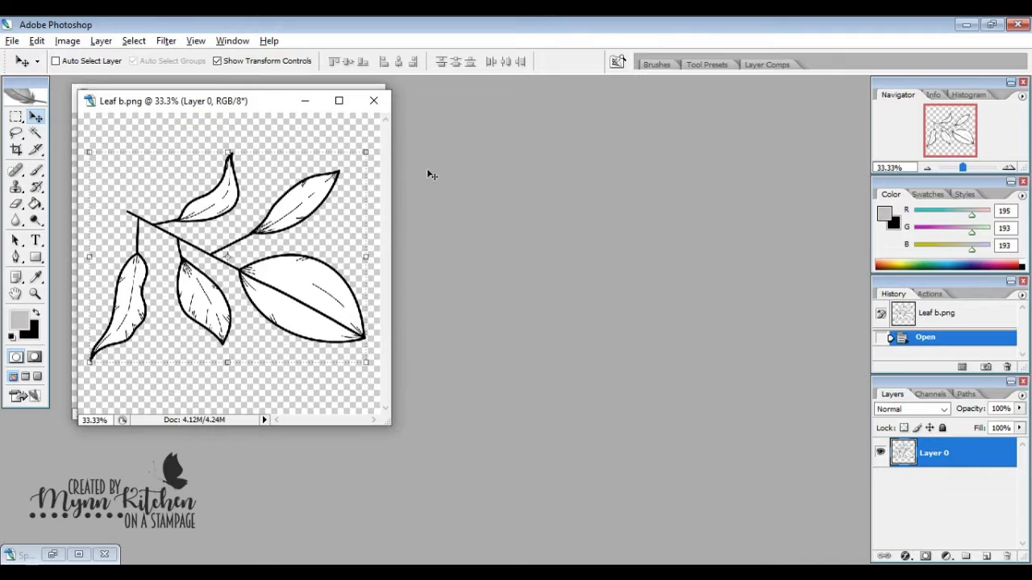
{"action": "left_click_drag", "start_coordinate": [259, 102], "coordinate": [587, 96]}
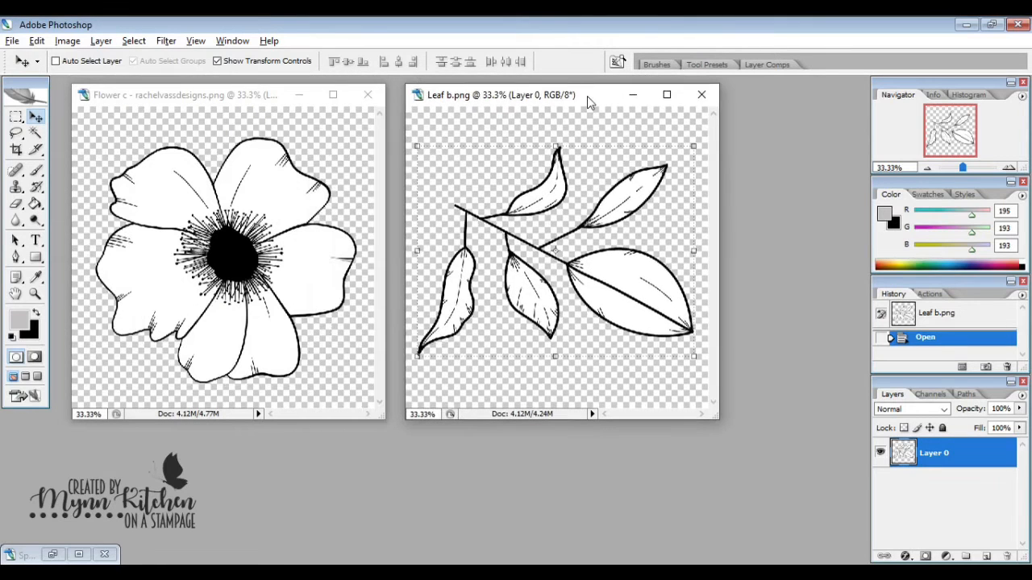
{"action": "left_click", "coordinate": [182, 96]}
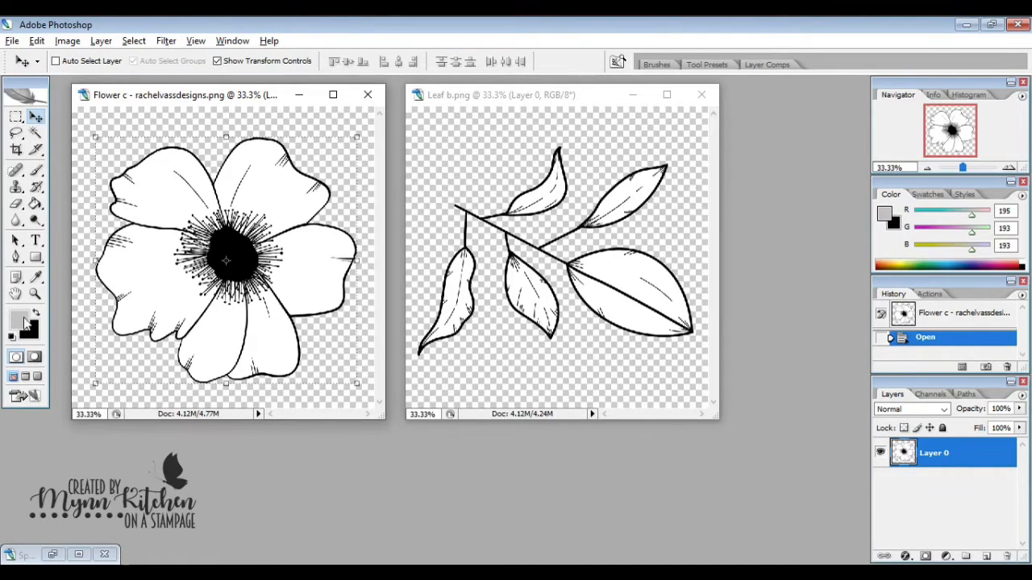
- Set the foreground color to pure red (RGB 255, 0, 0)
{"action": "left_click", "coordinate": [19, 321]}
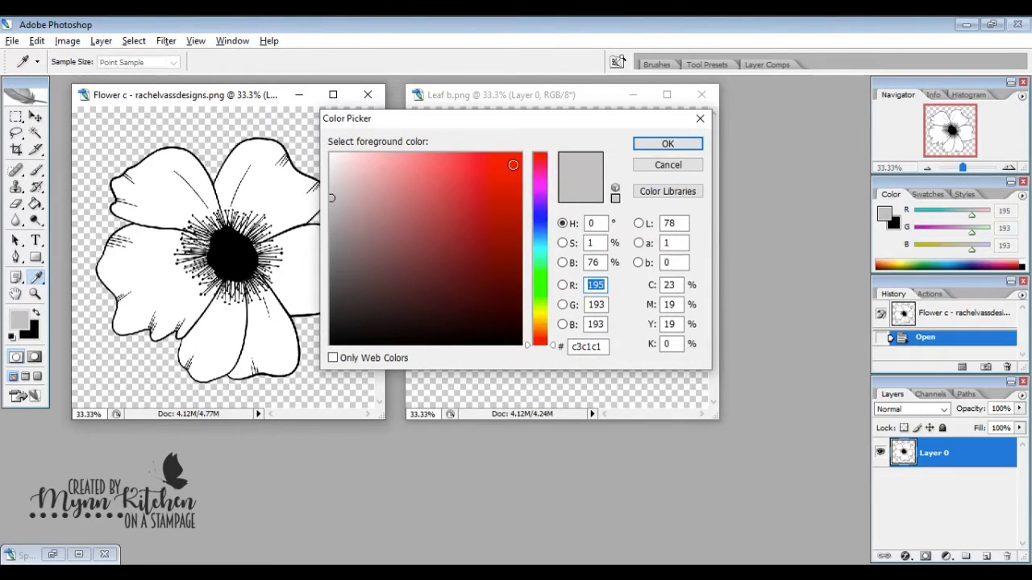
{"action": "left_click_drag", "start_coordinate": [513, 165], "coordinate": [522, 151]}
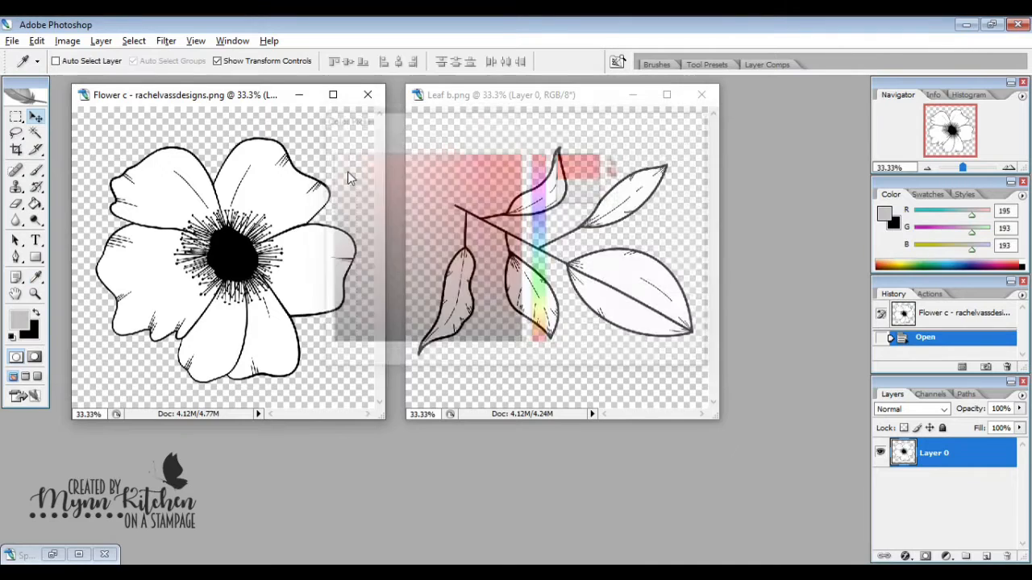
{"action": "left_click", "coordinate": [645, 147]}
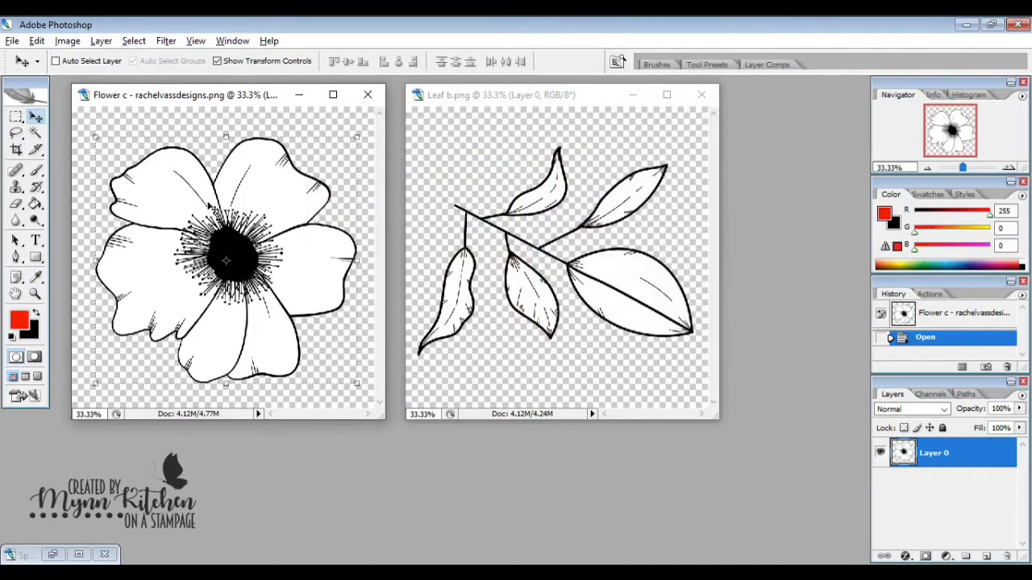
- Select all the white petal areas of Flower c with the Magic Wand and add a gradient fill layer named Gradient Fill 1
{"action": "left_click", "coordinate": [34, 135]}
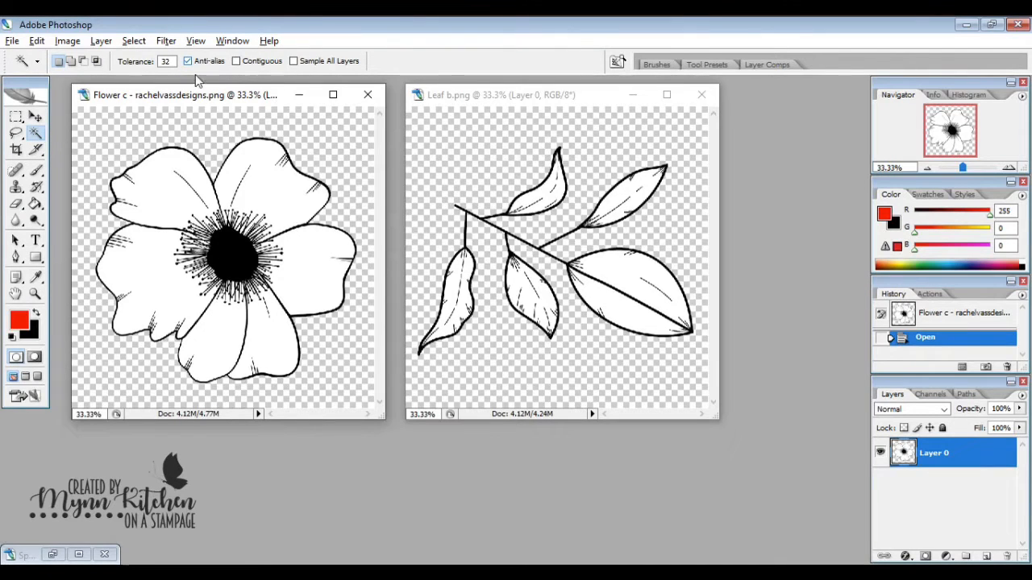
{"action": "left_click", "coordinate": [190, 182]}
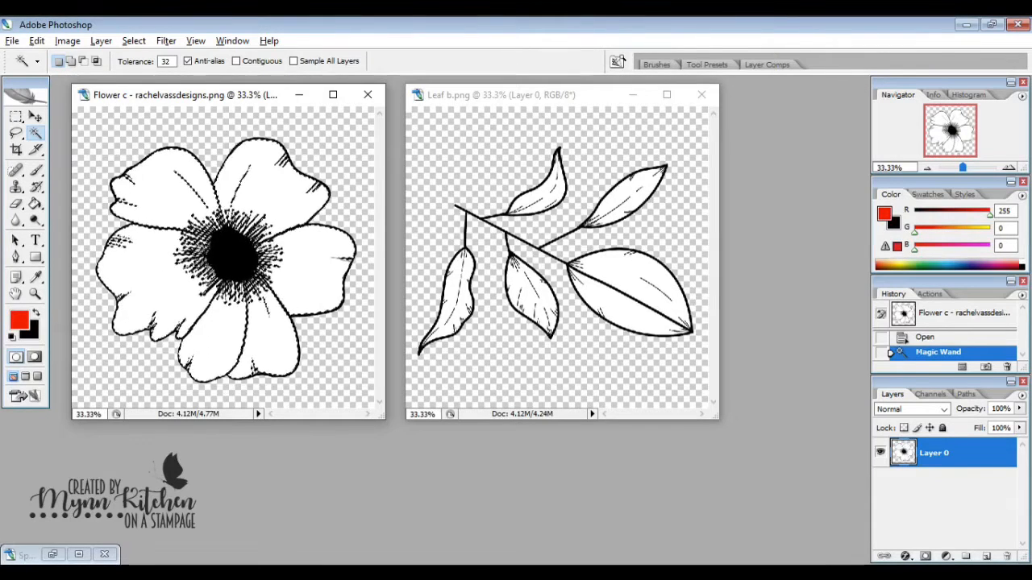
{"action": "left_click", "coordinate": [101, 41]}
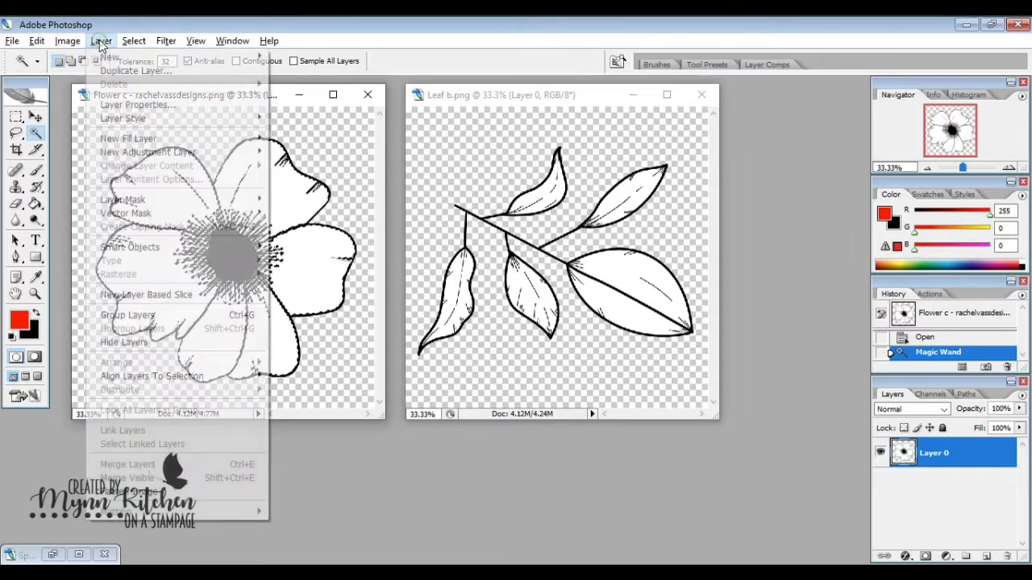
{"action": "mouse_move", "coordinate": [125, 139]}
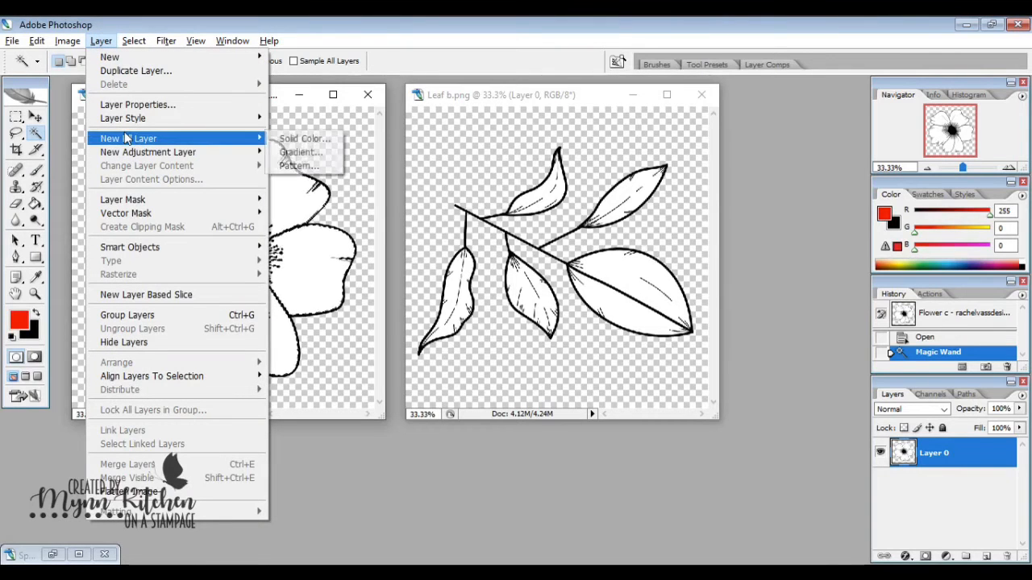
{"action": "left_click", "coordinate": [302, 152]}
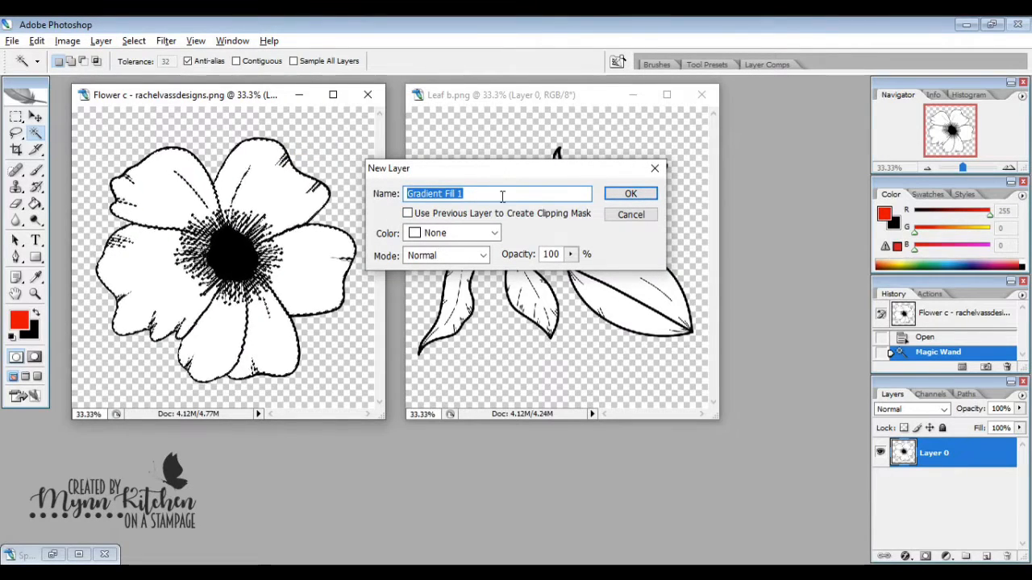
{"action": "left_click", "coordinate": [617, 196]}
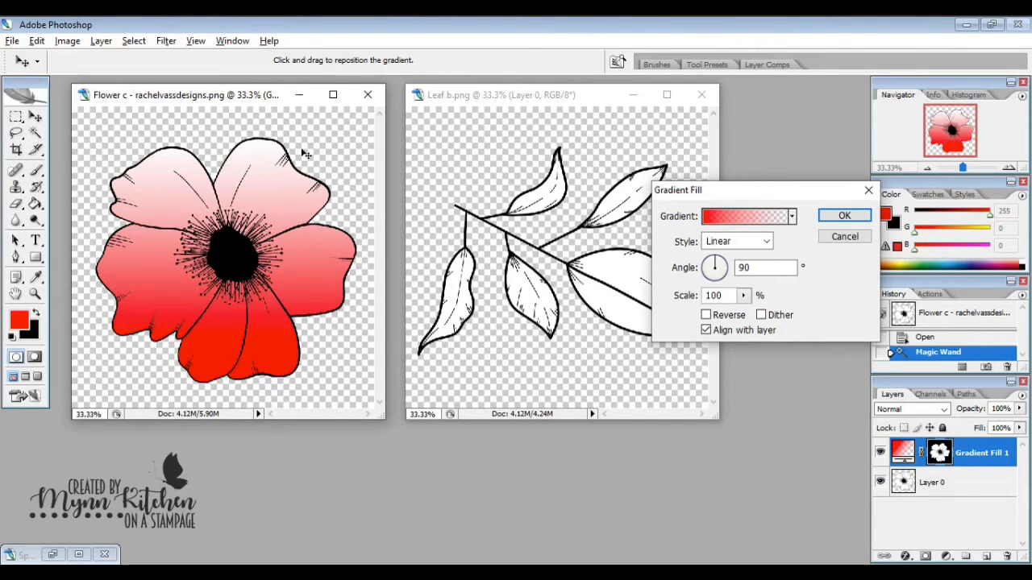
- Set the petal gradient fill to the Radial style at 150% scale and reverse its direction
{"action": "left_click", "coordinate": [768, 242]}
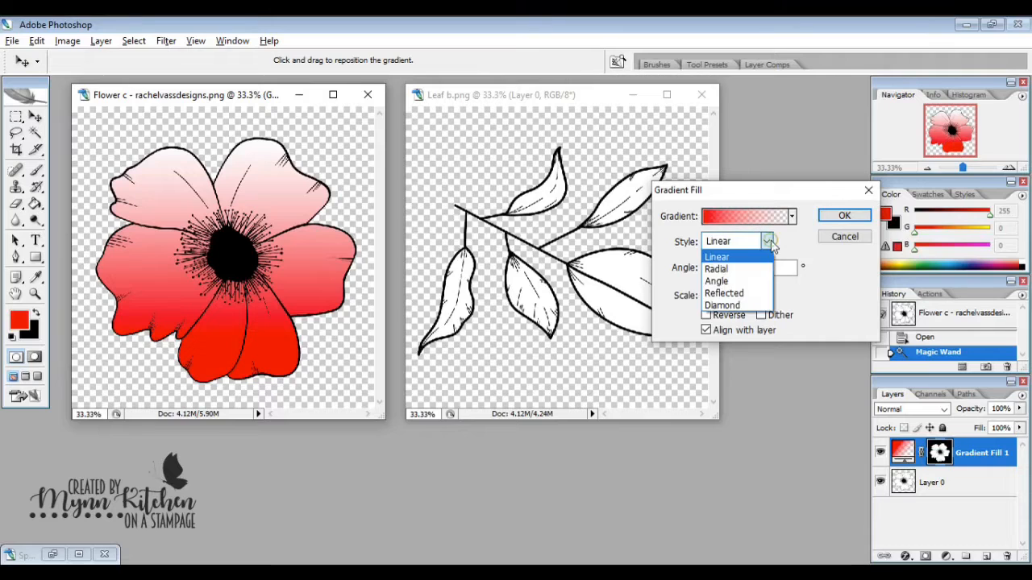
{"action": "left_click", "coordinate": [744, 275]}
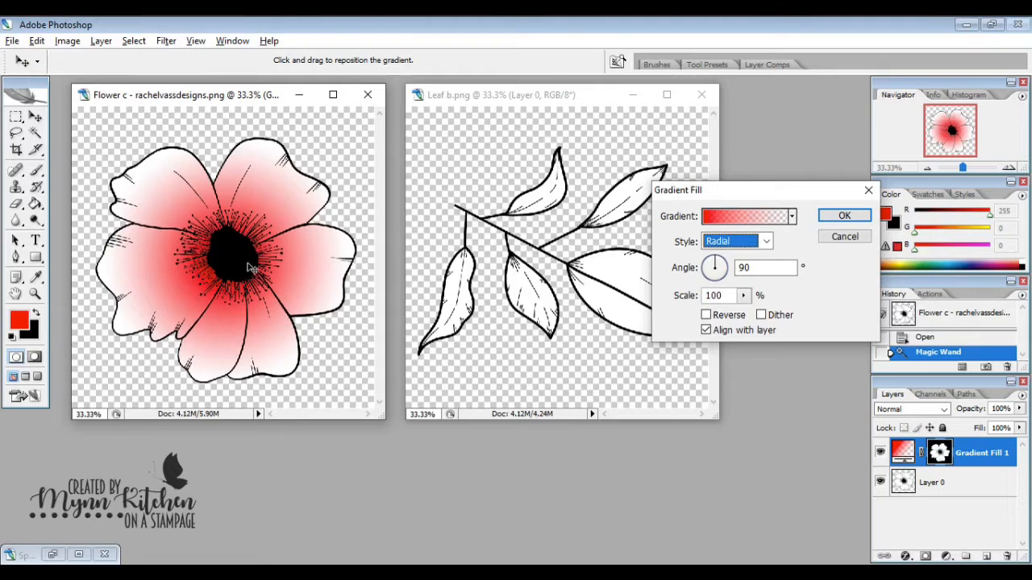
{"action": "double_click", "coordinate": [726, 296]}
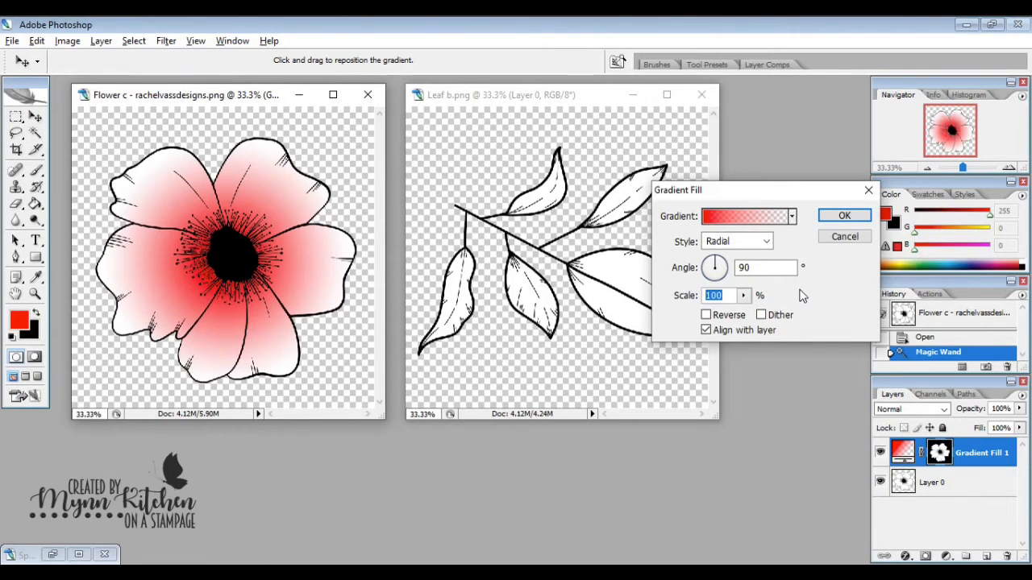
{"action": "type", "text": "150"}
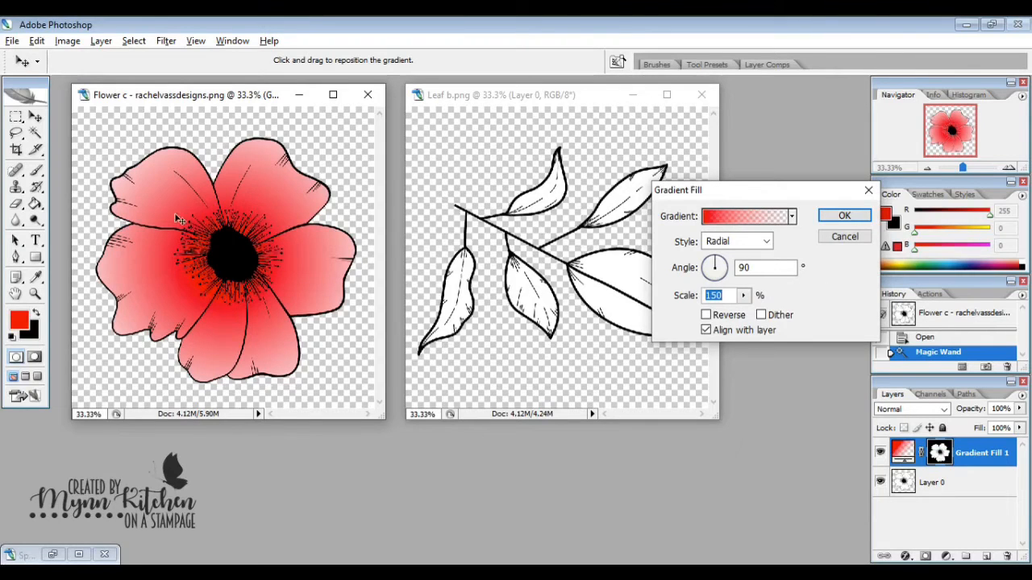
{"action": "left_click_drag", "start_coordinate": [177, 218], "coordinate": [286, 237]}
{"action": "left_click_drag", "start_coordinate": [275, 160], "coordinate": [236, 257]}
{"action": "left_click", "coordinate": [706, 315]}
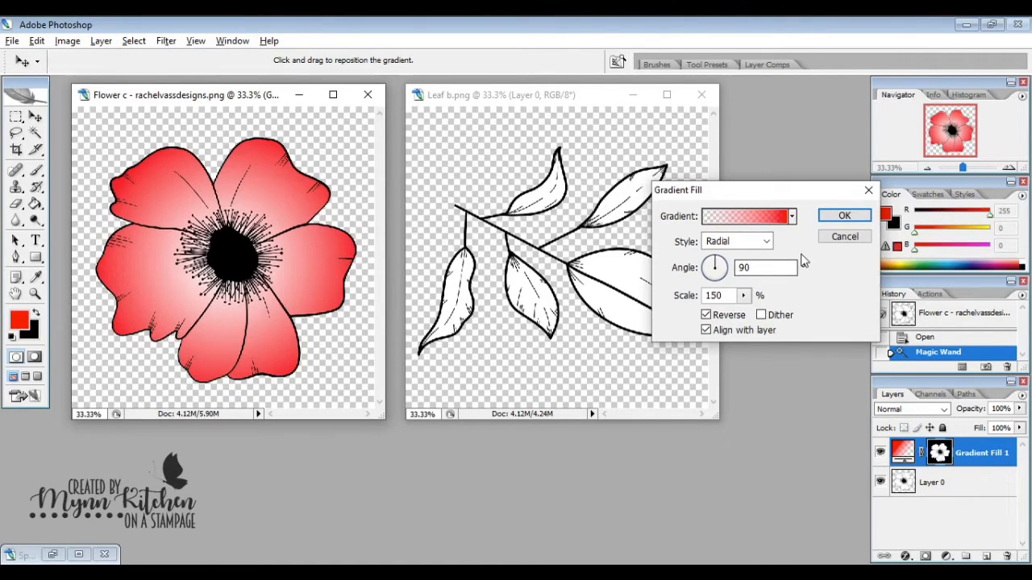
- Try a different angle for the radial gradient and set it back to 90 degrees
{"action": "left_click_drag", "start_coordinate": [715, 267], "coordinate": [727, 268]}
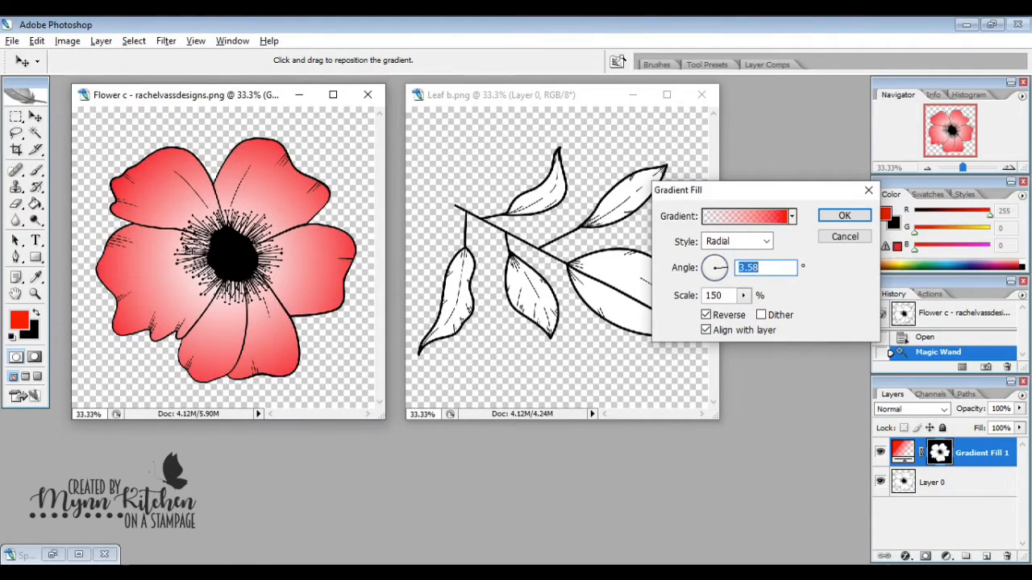
{"action": "left_click_drag", "start_coordinate": [728, 267], "coordinate": [728, 268]}
{"action": "left_click_drag", "start_coordinate": [729, 269], "coordinate": [715, 259]}
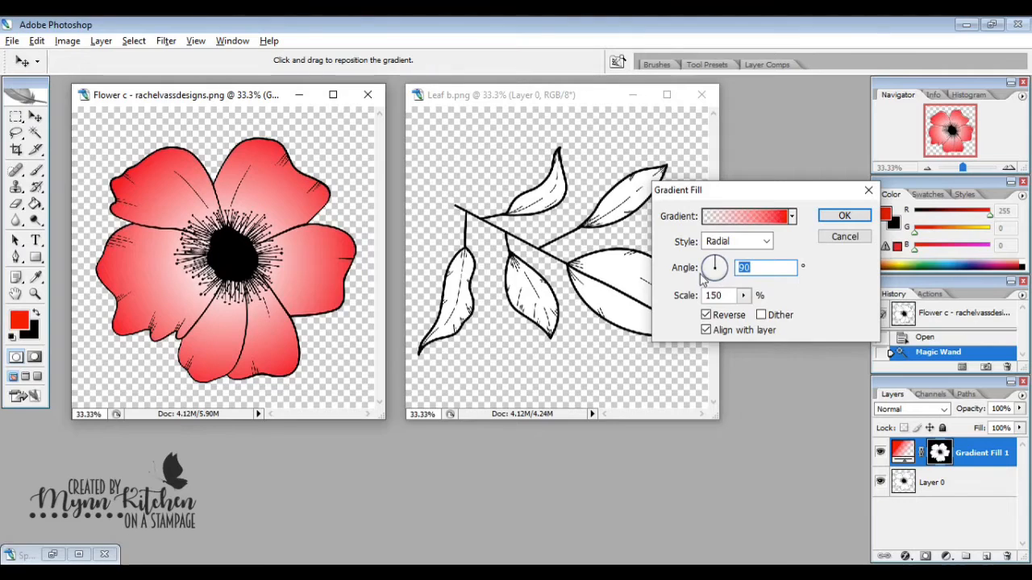
- Try the red-to-black gradient preset on the flower petals, including without the reversed direction
{"action": "left_click", "coordinate": [793, 218]}
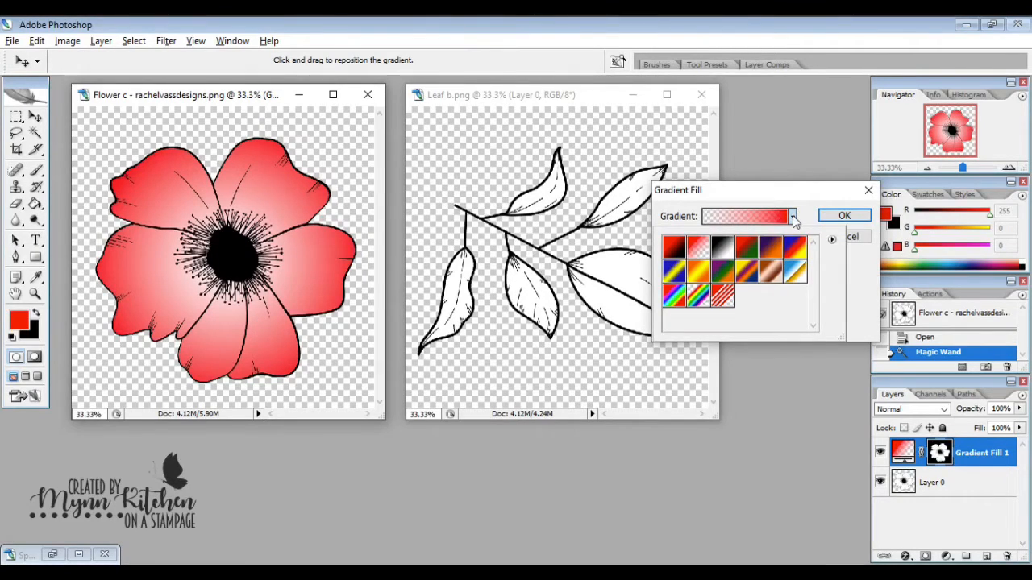
{"action": "left_click", "coordinate": [668, 254]}
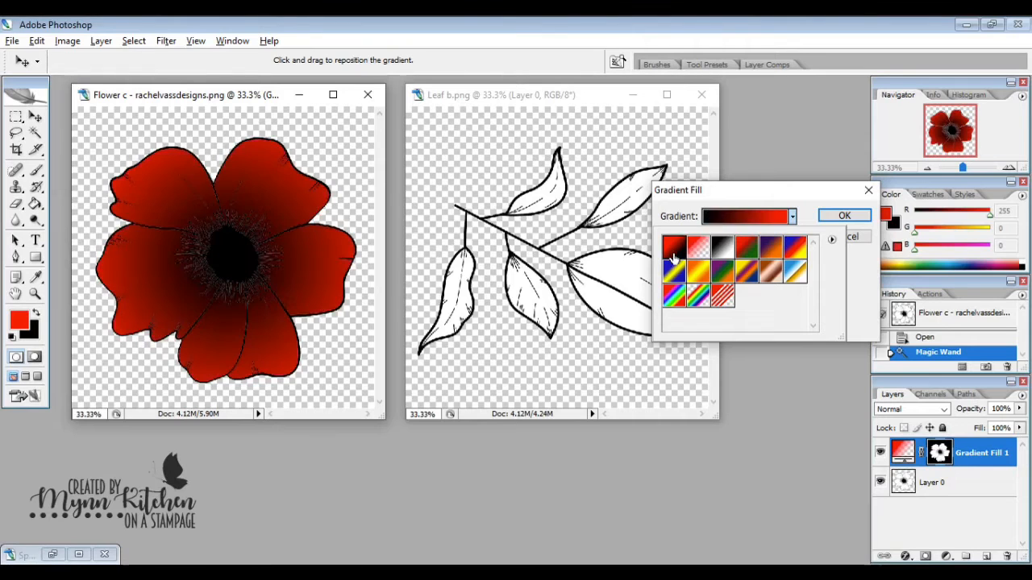
{"action": "left_click", "coordinate": [855, 289]}
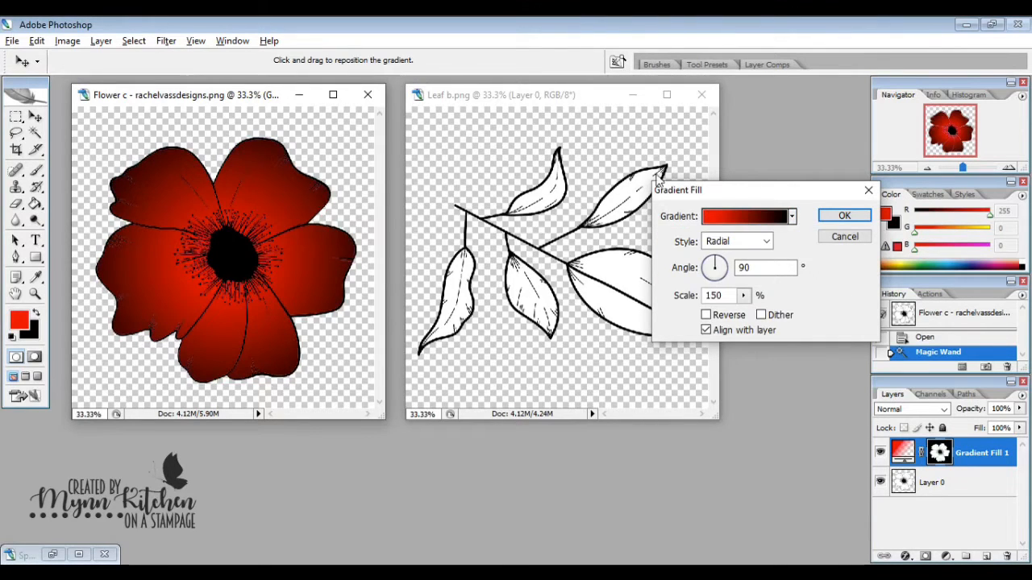
- Apply the Orange, Yellow, Orange gradient preset to the petals and accept the gradient fill
{"action": "left_click", "coordinate": [791, 216]}
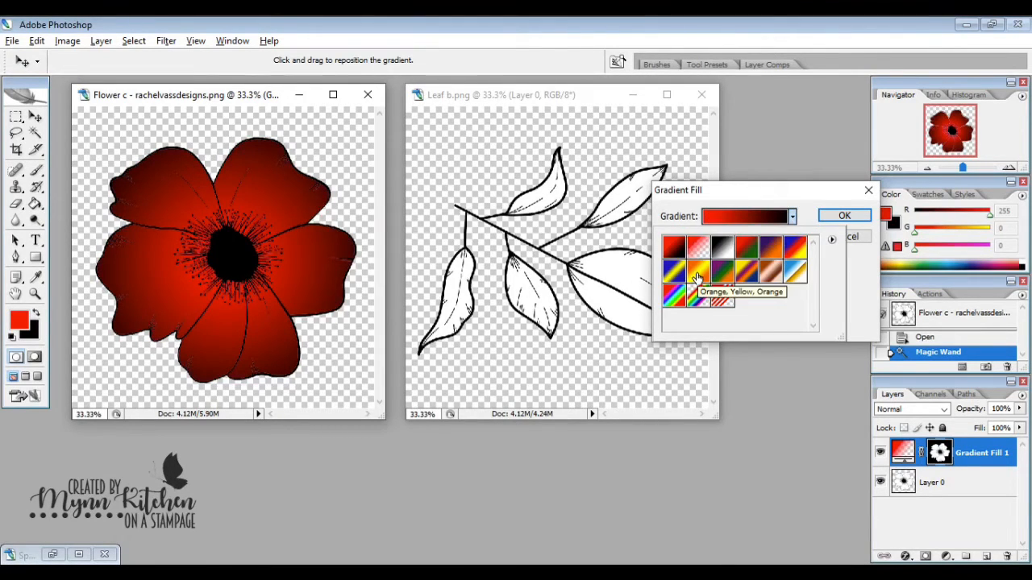
{"action": "left_click", "coordinate": [698, 274]}
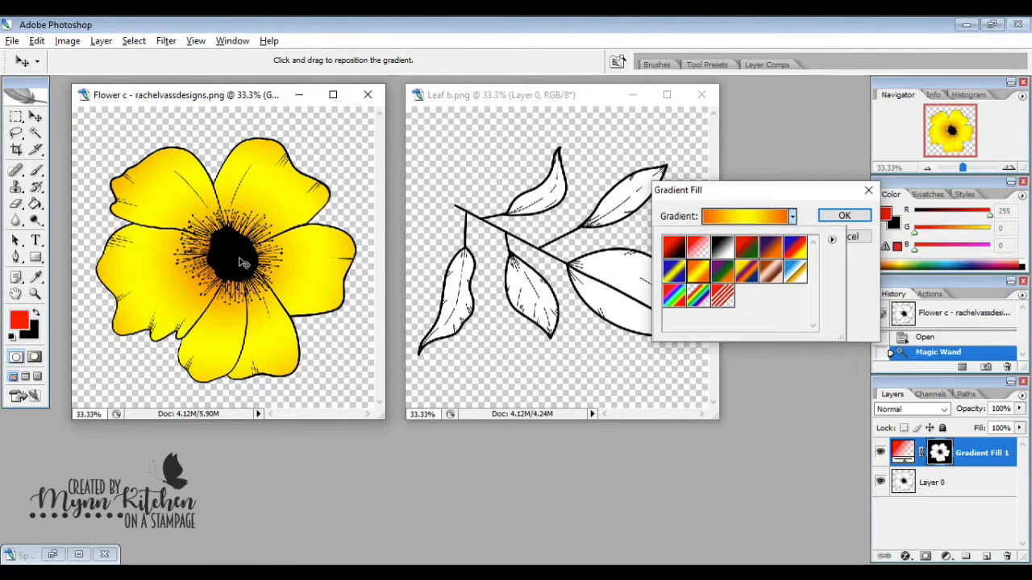
{"action": "left_click", "coordinate": [792, 217]}
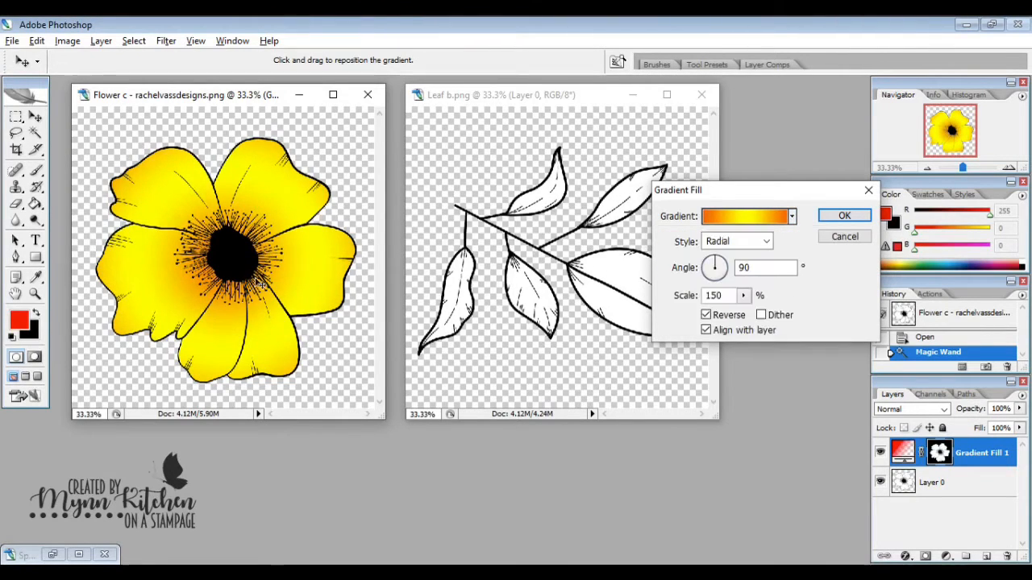
{"action": "left_click", "coordinate": [843, 216]}
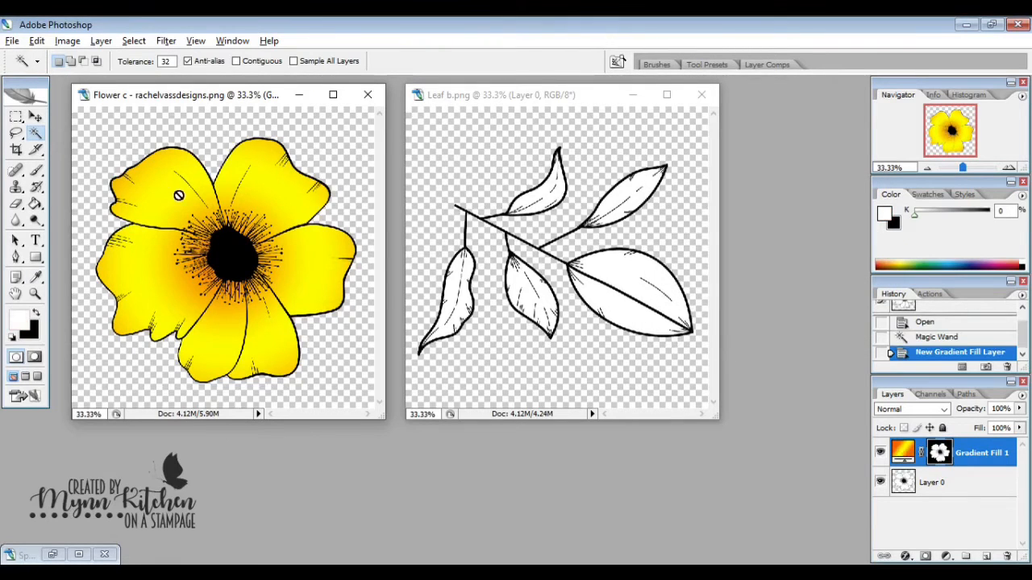
- Save a copy of the coloured flower as a PNG file named "Flower c - rachelvassdesigns Yellow", accepting the PNG options
{"action": "left_click", "coordinate": [36, 118]}
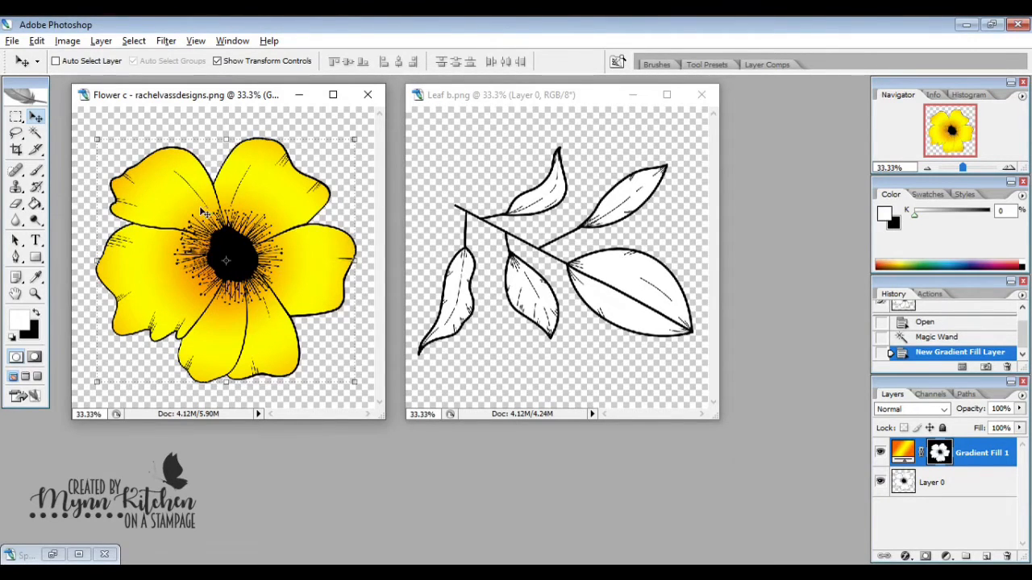
{"action": "left_click", "coordinate": [11, 42]}
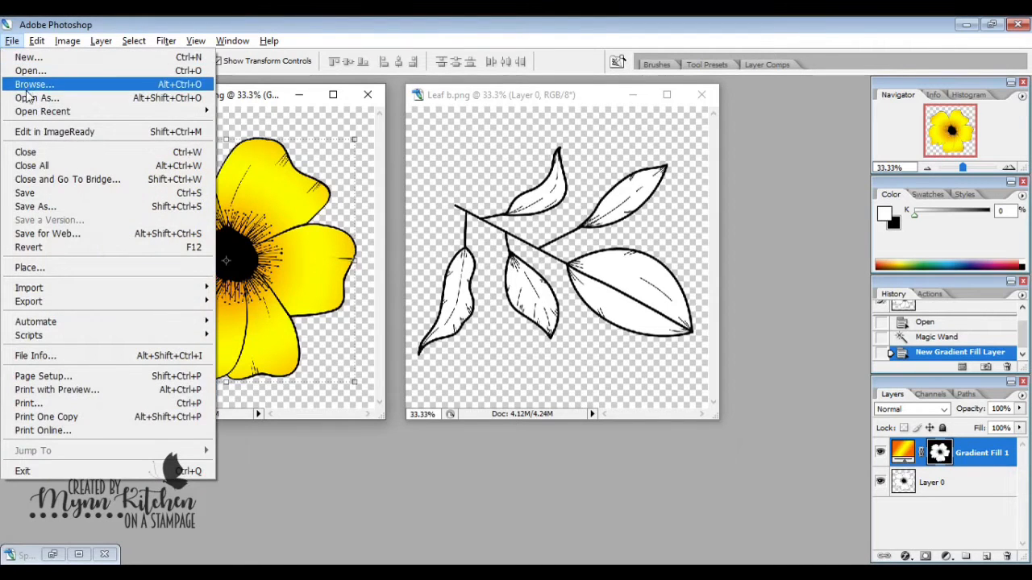
{"action": "left_click", "coordinate": [138, 205]}
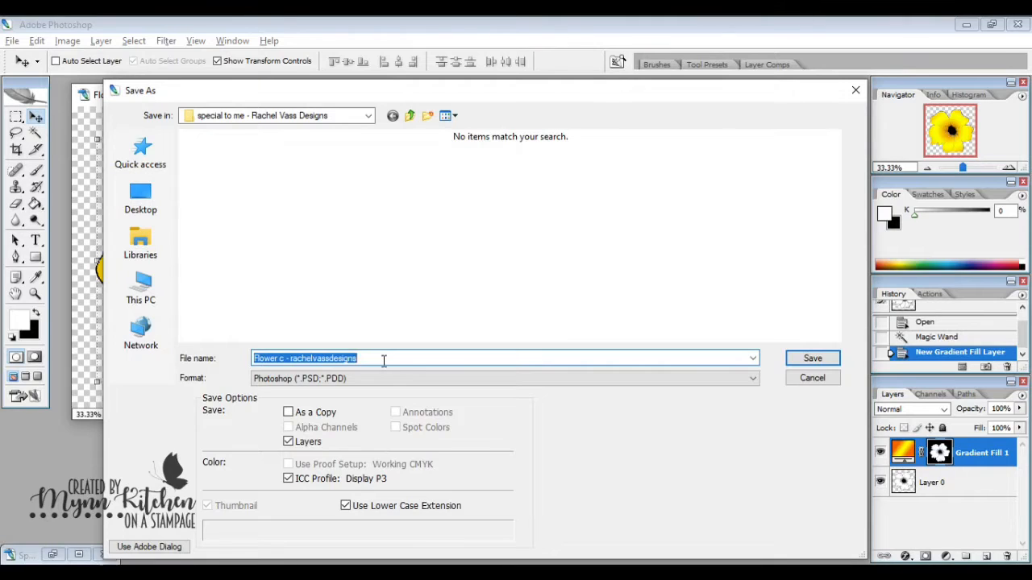
{"action": "left_click", "coordinate": [384, 361]}
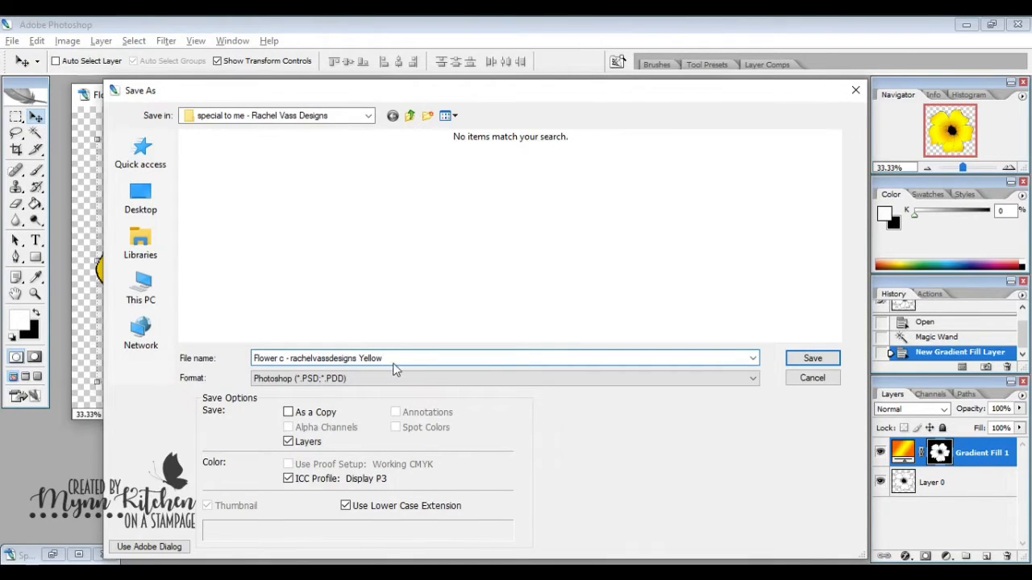
{"action": "left_click", "coordinate": [347, 379]}
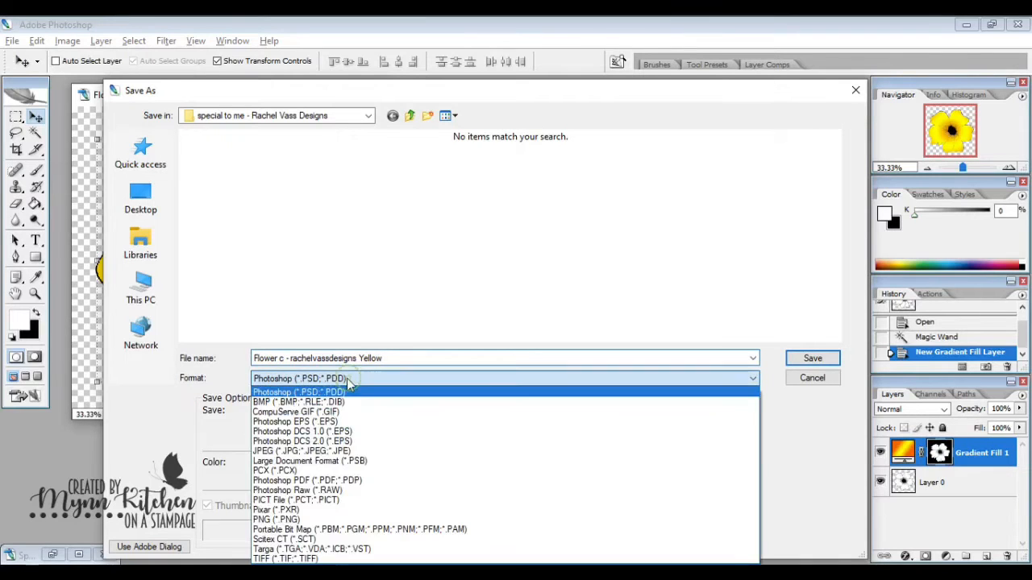
{"action": "left_click", "coordinate": [311, 520]}
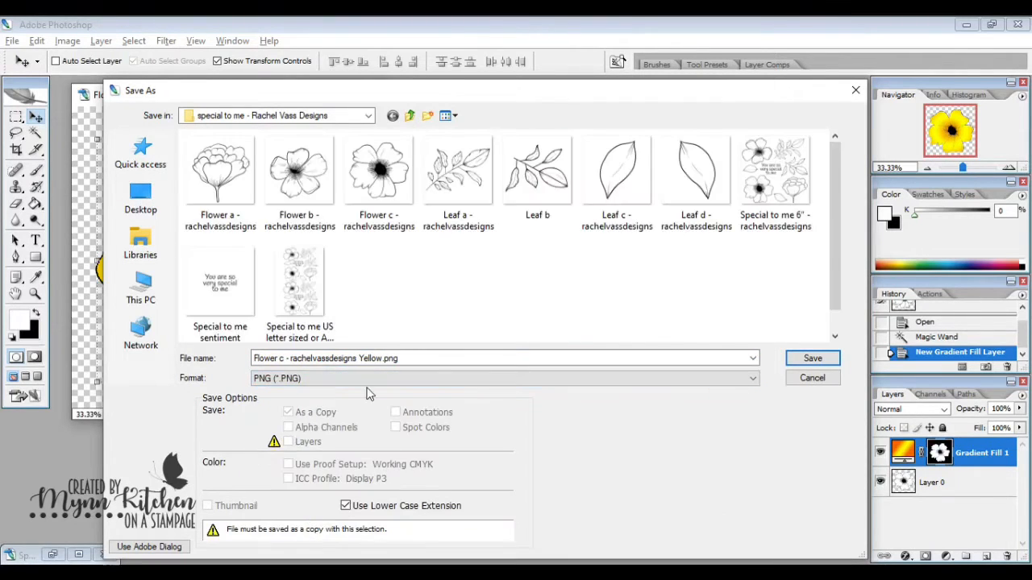
{"action": "left_click", "coordinate": [812, 360]}
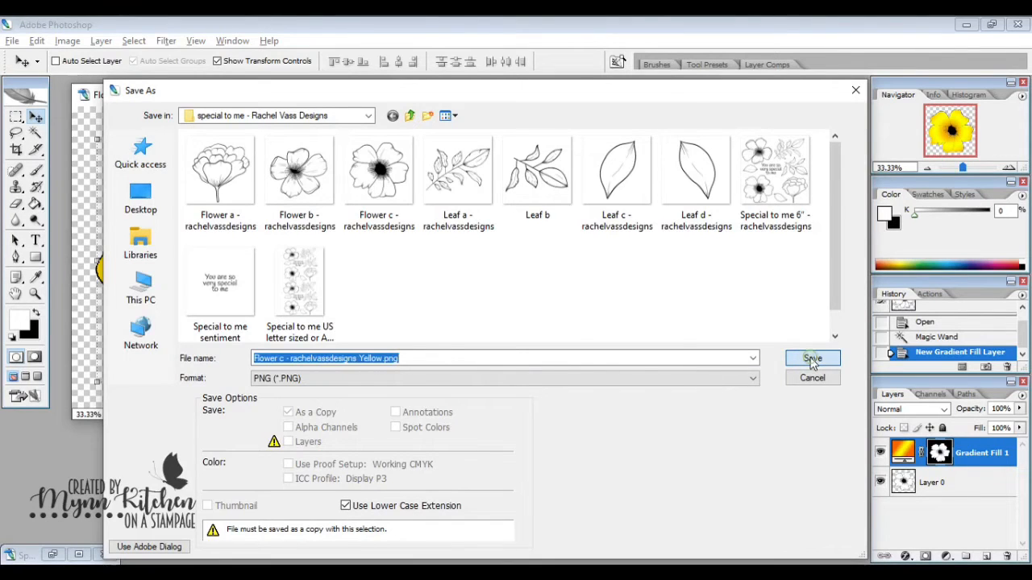
{"action": "left_click", "coordinate": [560, 286]}
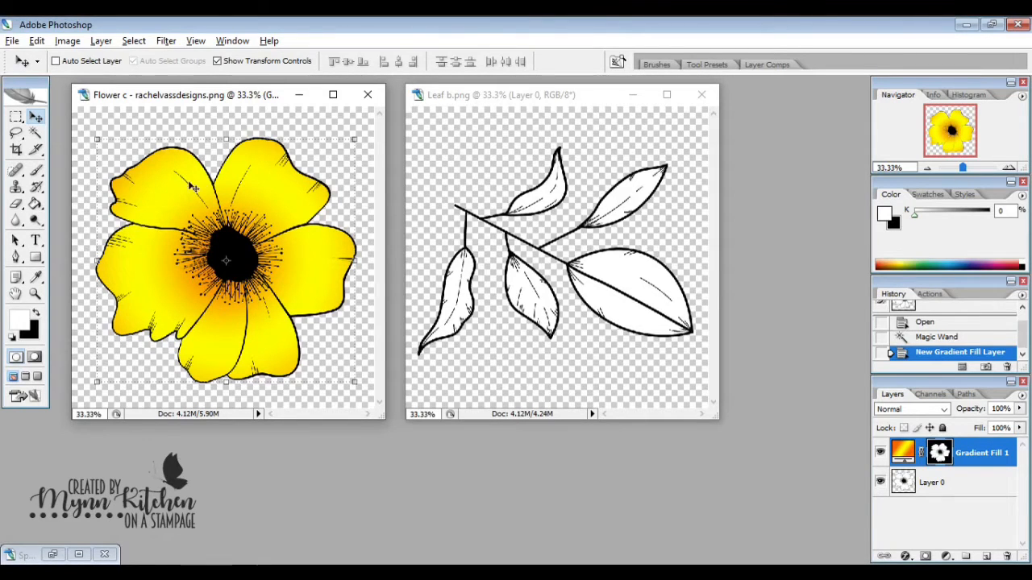
- Check the stamp folder for the saved yellow flower file without opening anything
{"action": "left_click", "coordinate": [13, 41]}
{"action": "left_click", "coordinate": [27, 71]}
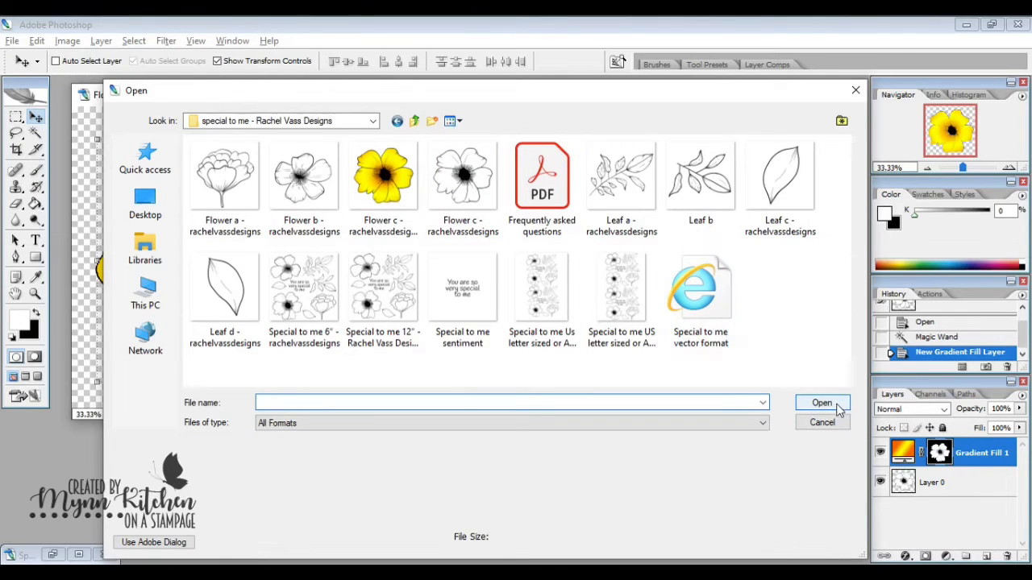
{"action": "left_click", "coordinate": [823, 422]}
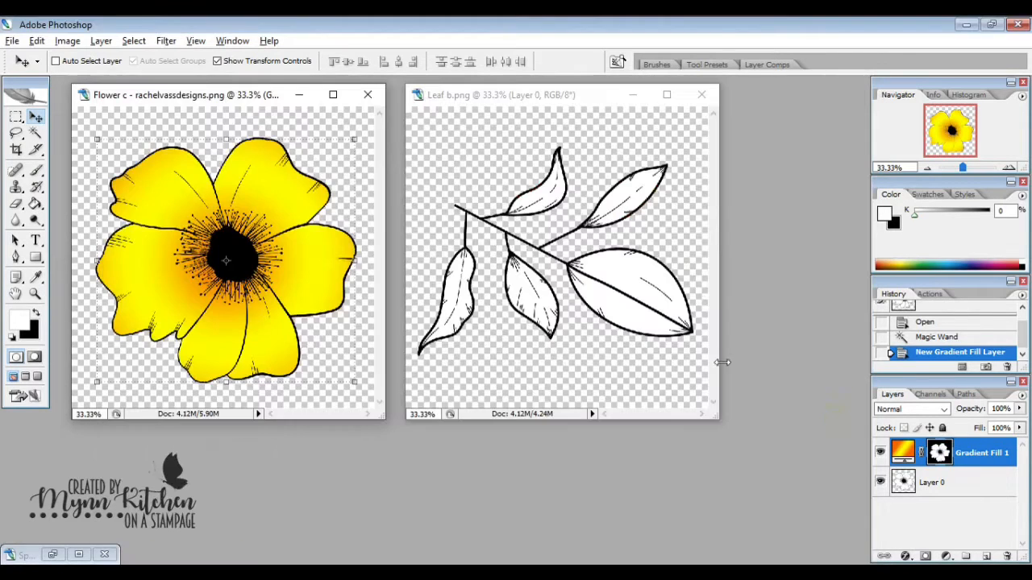
- Minimize the flower document and move the Leaf b.png window toward the middle of the workspace
{"action": "left_click", "coordinate": [299, 96]}
{"action": "left_click", "coordinate": [589, 96]}
{"action": "left_click_drag", "start_coordinate": [589, 96], "coordinate": [364, 100]}
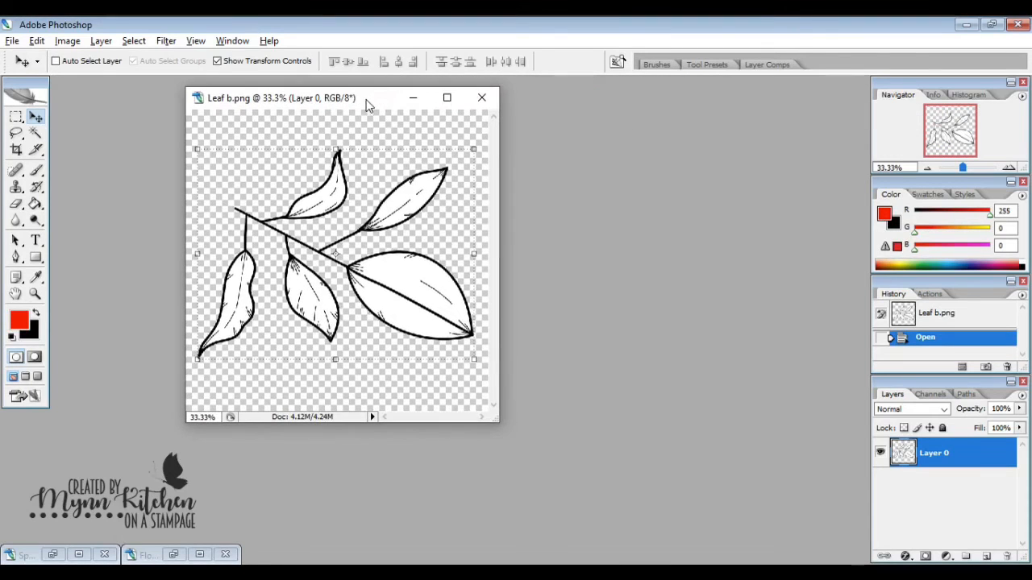
- Select both halves of the large leaf with the Magic Wand, with Anti-alias off and Contiguous on
{"action": "left_click", "coordinate": [36, 134]}
{"action": "left_click", "coordinate": [188, 61]}
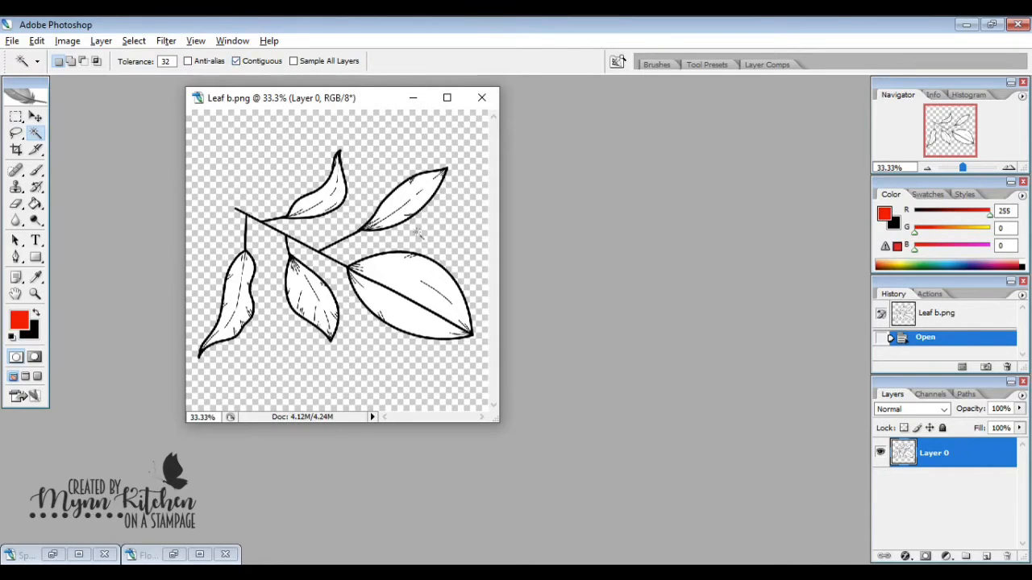
{"action": "left_click", "coordinate": [401, 273]}
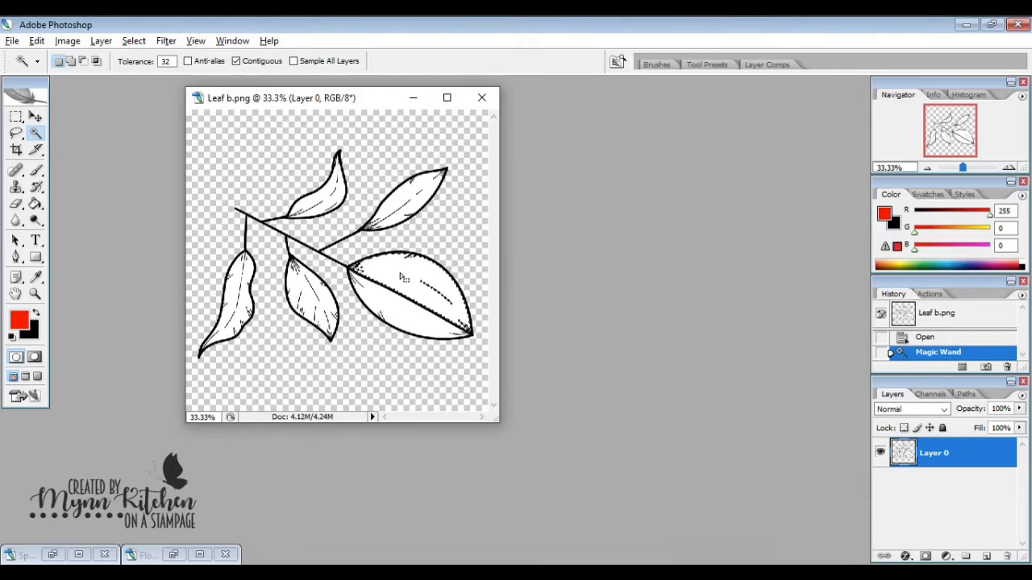
{"action": "left_click", "coordinate": [411, 316]}
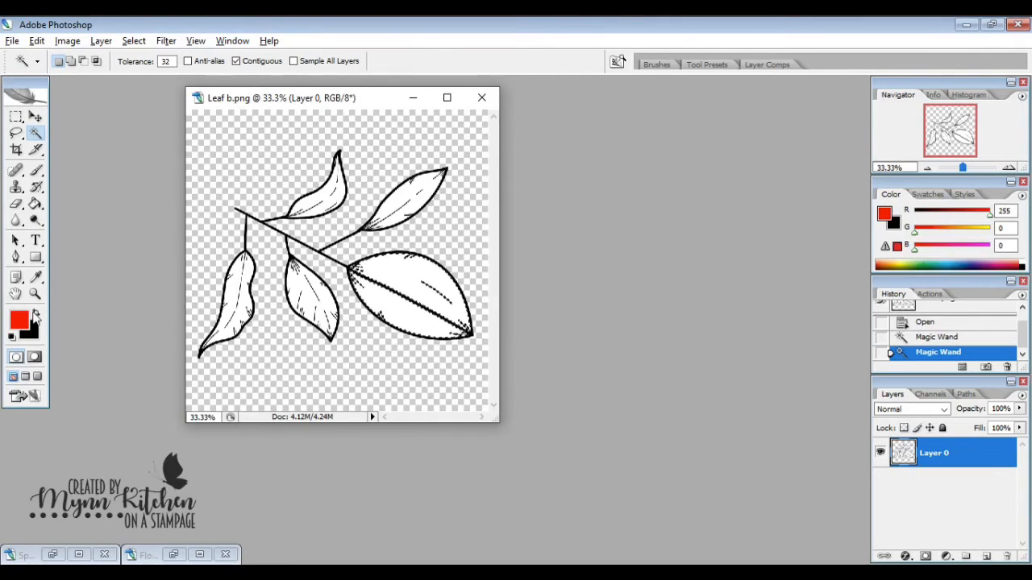
- Set the foreground color to the green PANTONE 355 C from the PANTONE solid coated color library
{"action": "left_click", "coordinate": [20, 320]}
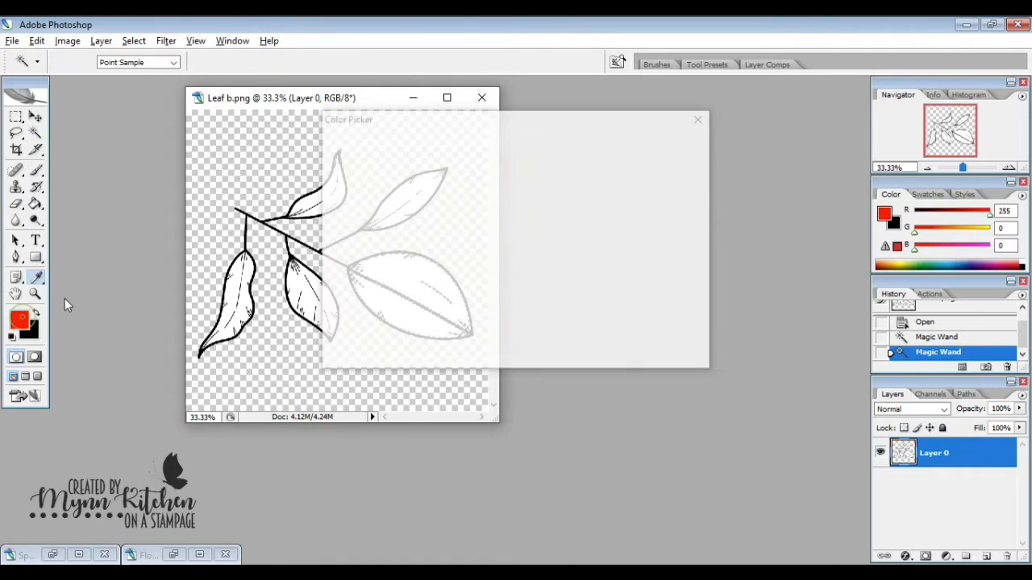
{"action": "left_click", "coordinate": [653, 197]}
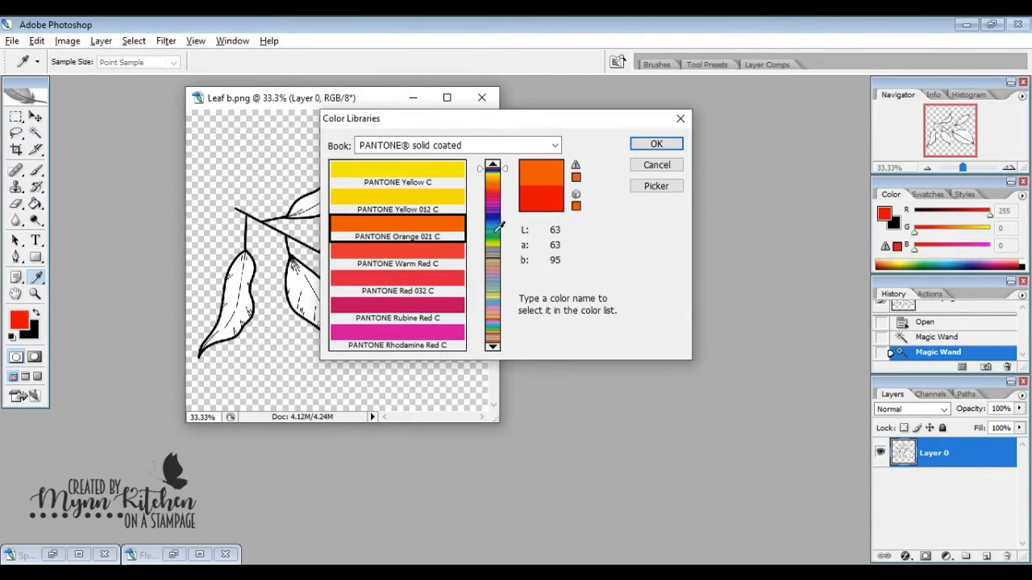
{"action": "left_click", "coordinate": [495, 234]}
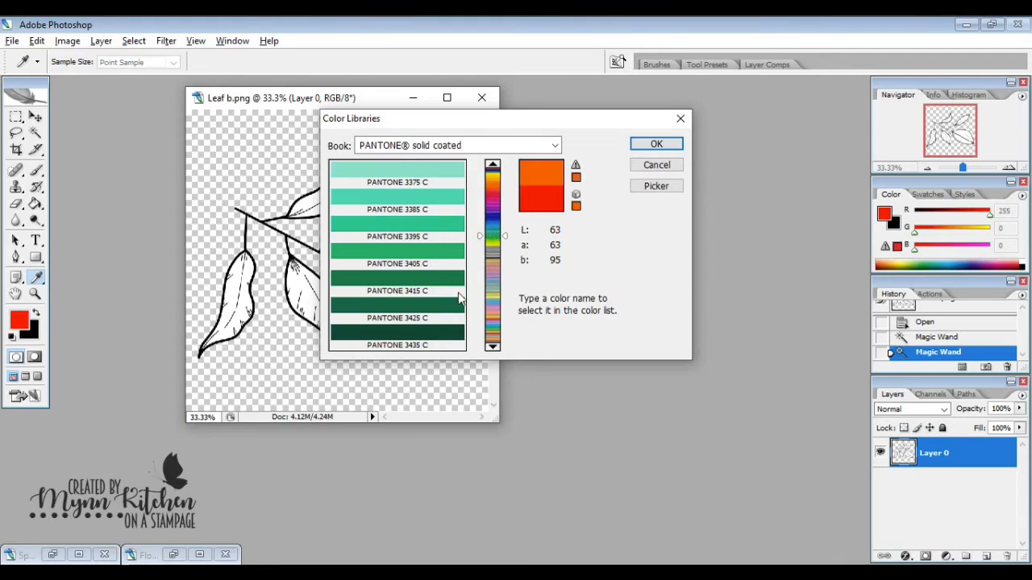
{"action": "left_click", "coordinate": [493, 165]}
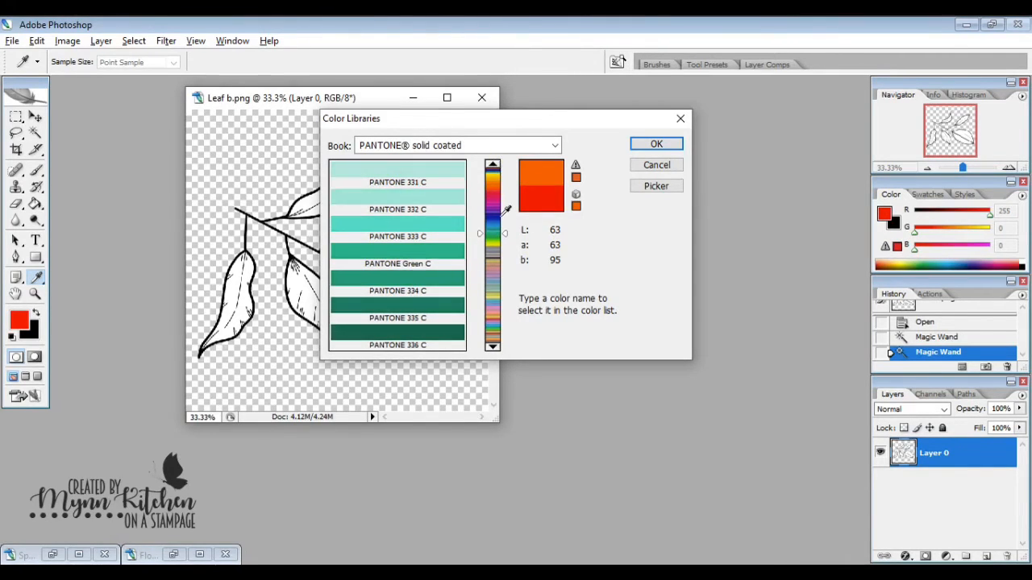
{"action": "left_click", "coordinate": [493, 348]}
{"action": "left_click", "coordinate": [493, 348]}
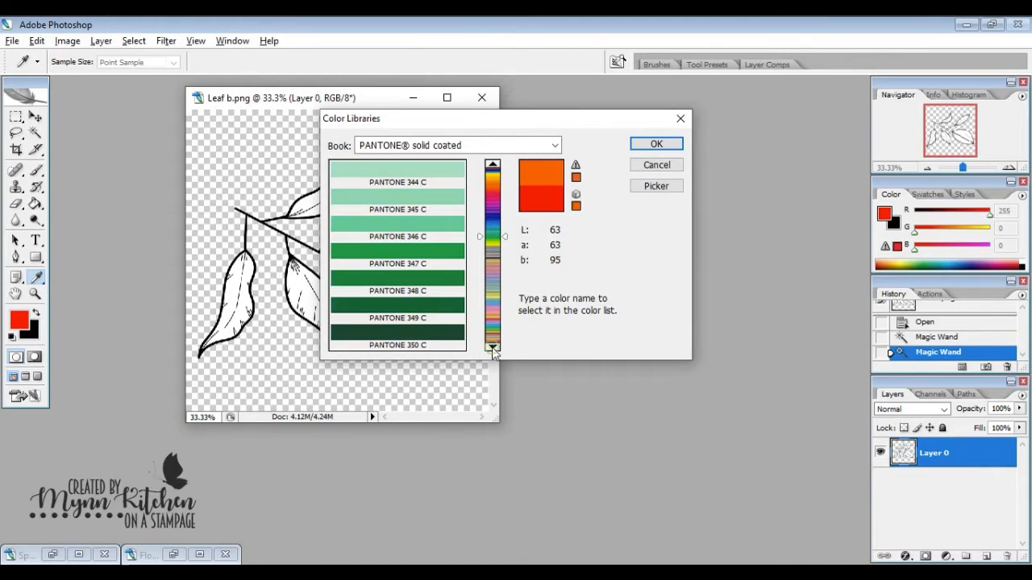
{"action": "left_click", "coordinate": [493, 349]}
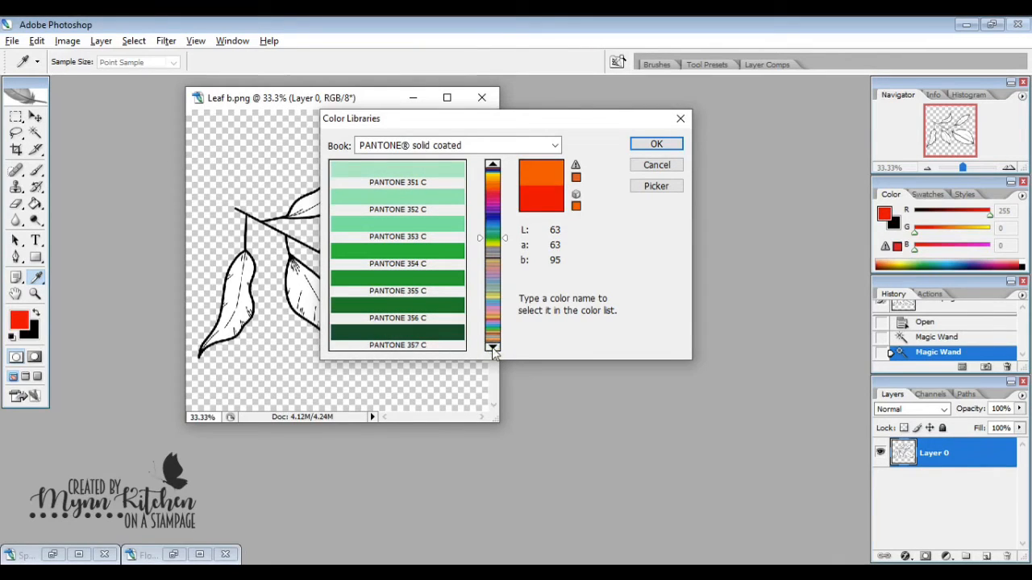
{"action": "left_click", "coordinate": [429, 284]}
{"action": "left_click", "coordinate": [644, 147]}
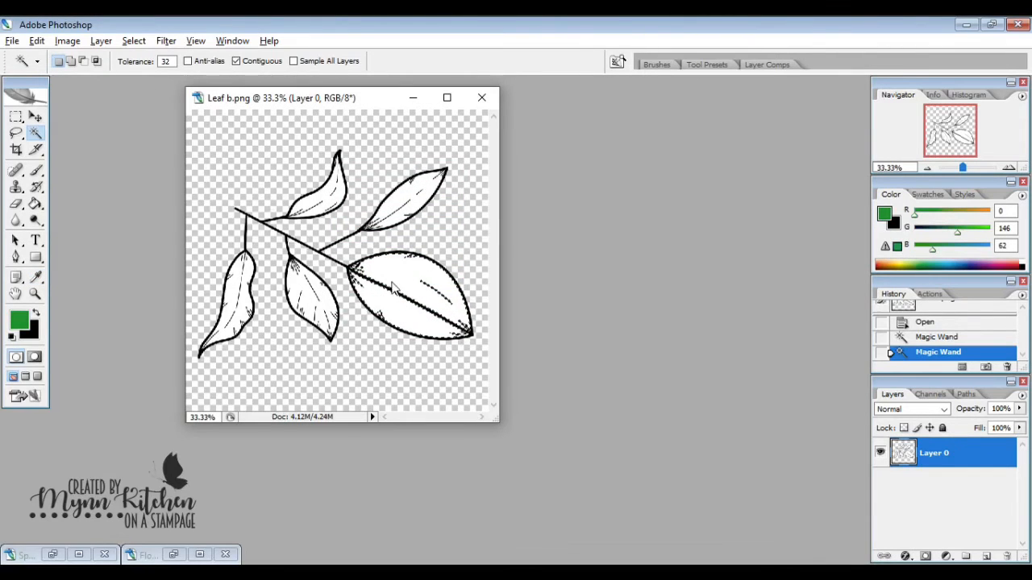
- Add a gradient fill layer over the selected large leaf, keeping the default layer name and settings
{"action": "left_click", "coordinate": [100, 42]}
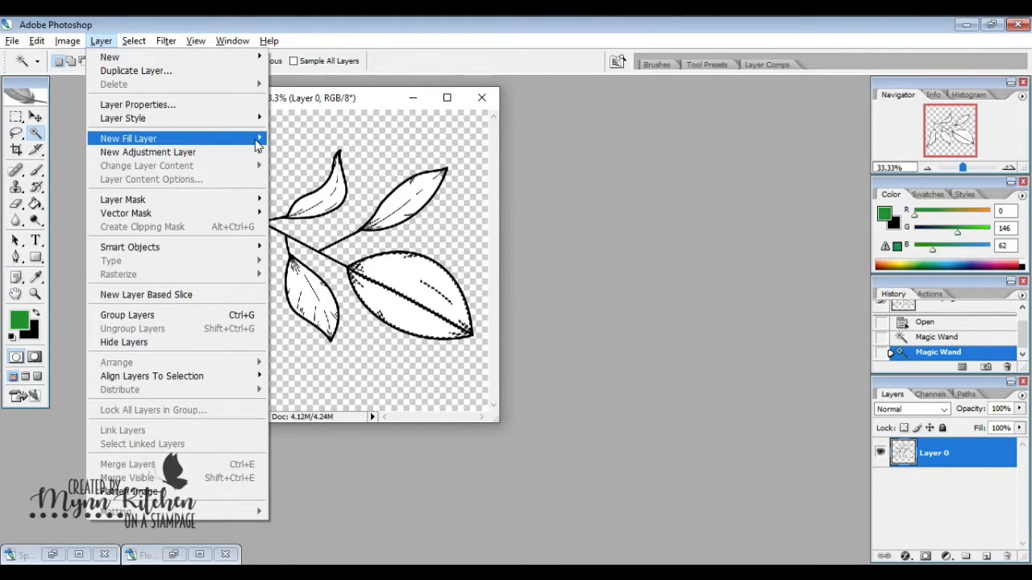
{"action": "mouse_move", "coordinate": [258, 141]}
{"action": "left_click", "coordinate": [294, 152]}
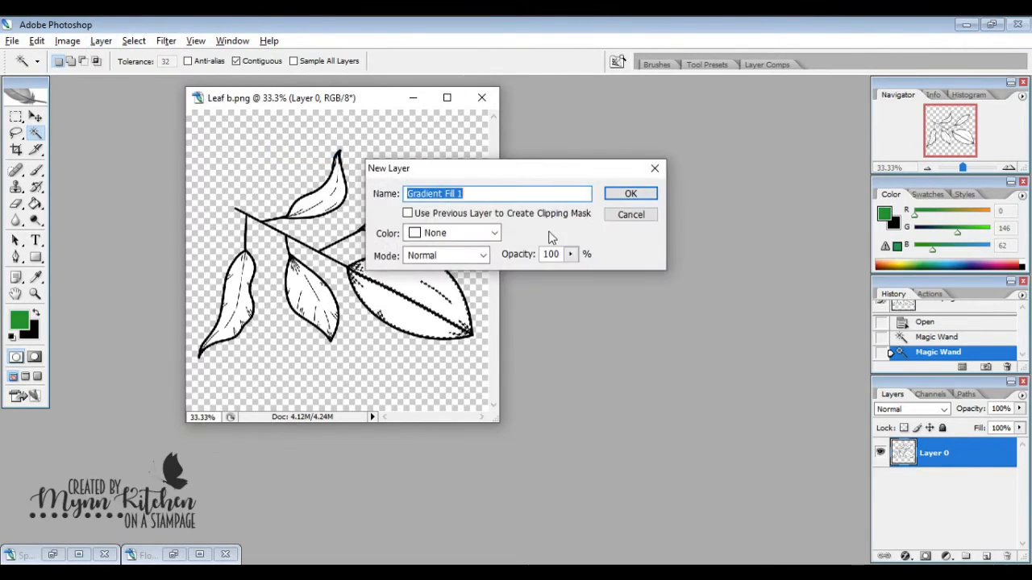
{"action": "left_click", "coordinate": [609, 194]}
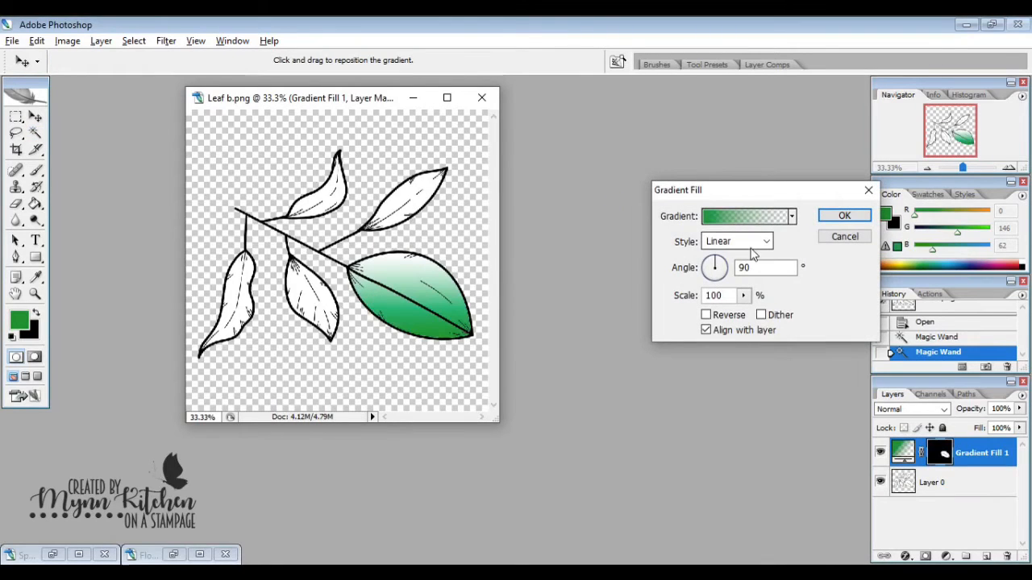
- Try the Angle, Reflected and Diamond gradient styles on the large leaf and return to Linear
{"action": "left_click", "coordinate": [766, 244]}
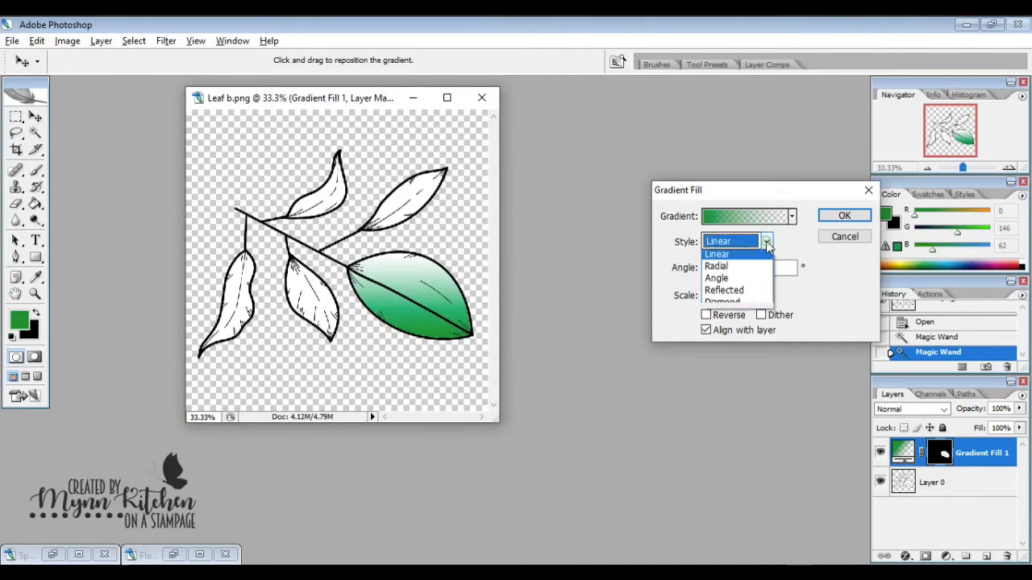
{"action": "left_click", "coordinate": [746, 279]}
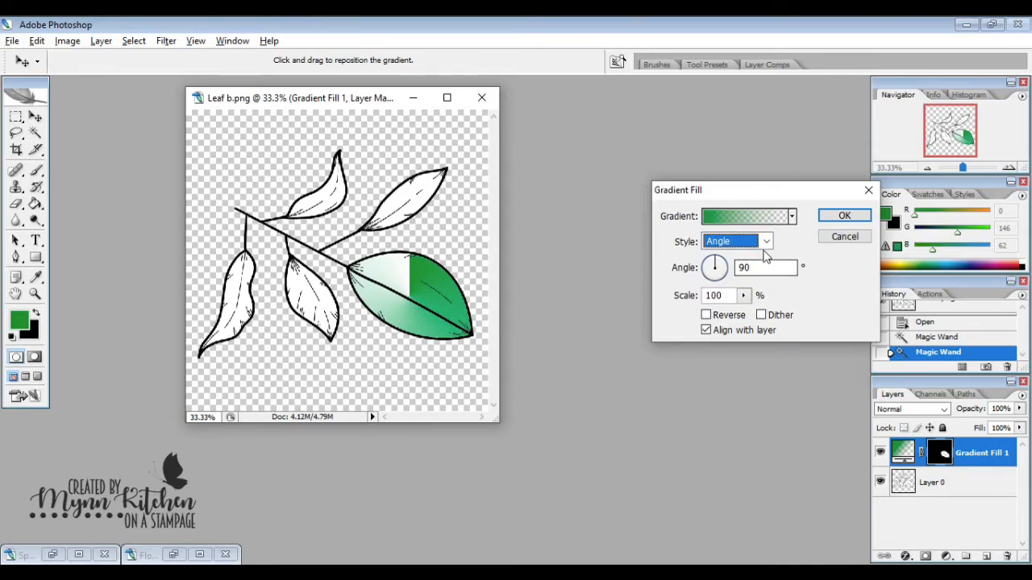
{"action": "left_click", "coordinate": [766, 244]}
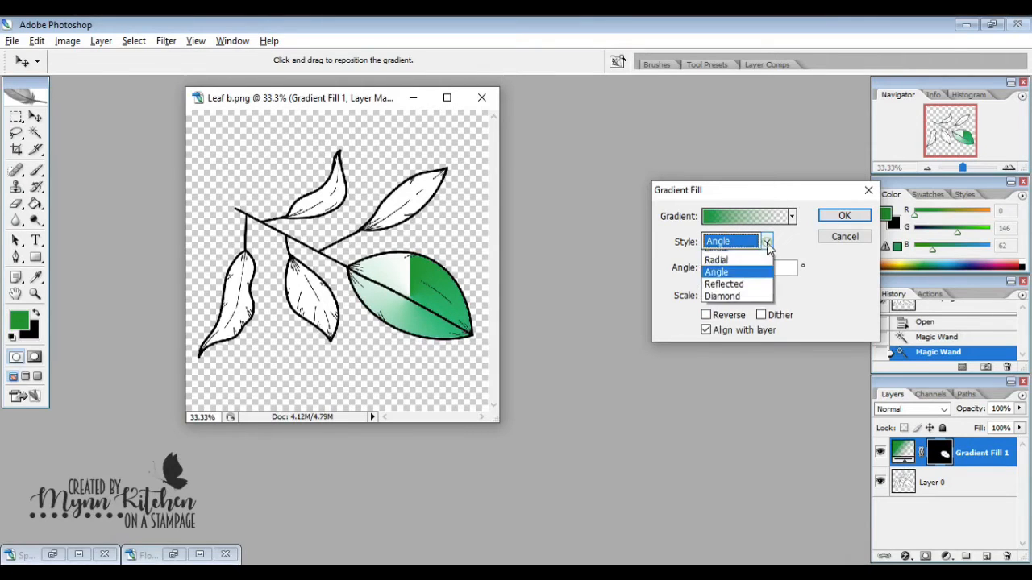
{"action": "left_click", "coordinate": [750, 293]}
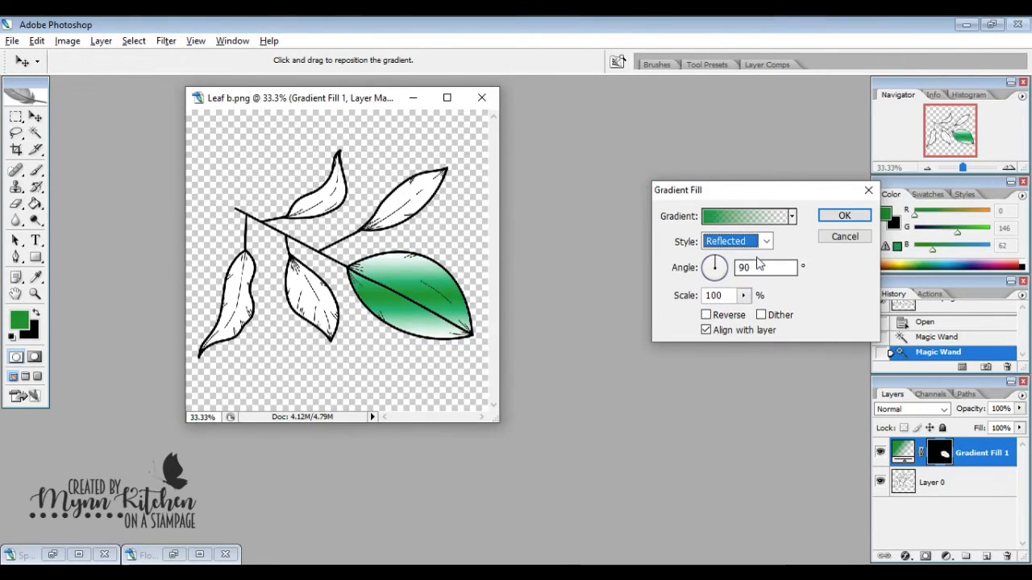
{"action": "left_click", "coordinate": [767, 243]}
{"action": "left_click", "coordinate": [751, 258]}
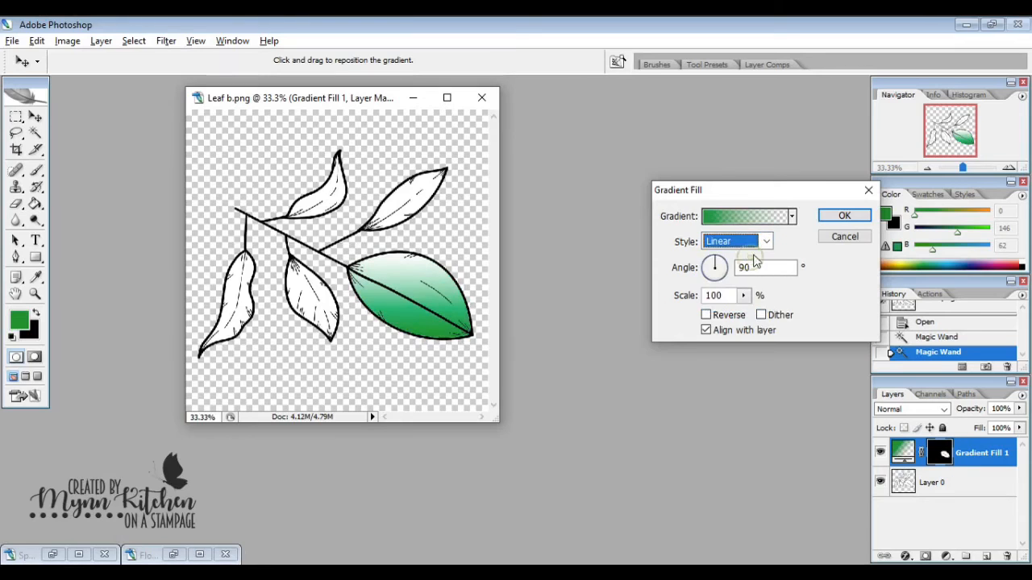
{"action": "left_click", "coordinate": [767, 241]}
{"action": "left_click", "coordinate": [746, 307]}
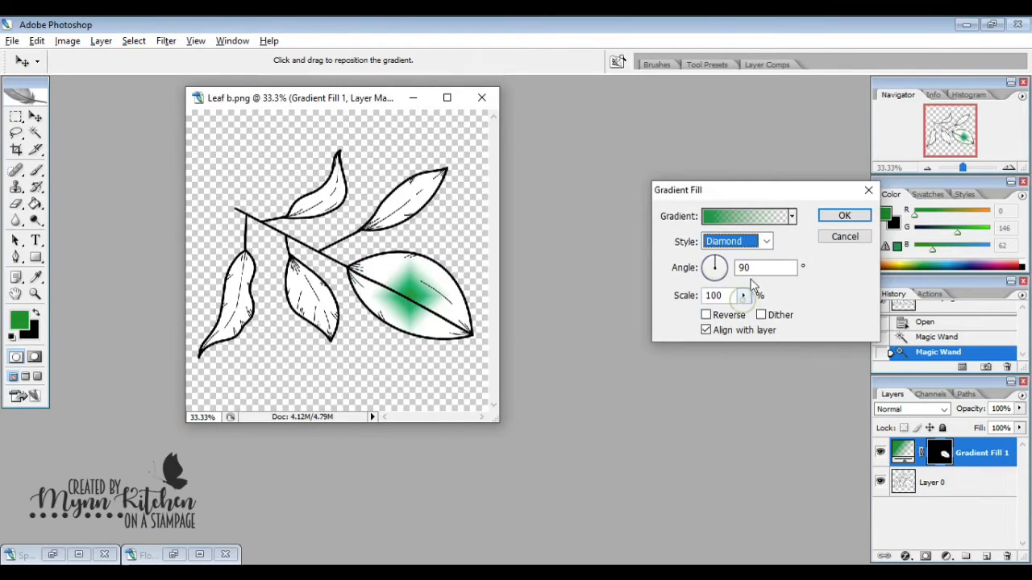
{"action": "left_click", "coordinate": [766, 242]}
{"action": "left_click", "coordinate": [746, 258]}
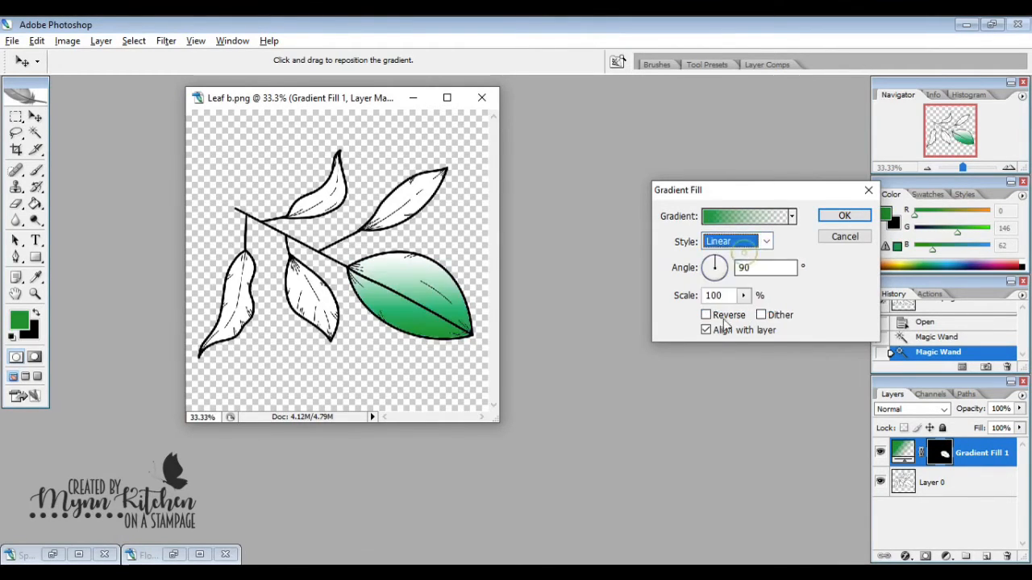
- Reverse the large leaf's gradient, set its scale to 150%, and accept the gradient fill
{"action": "left_click", "coordinate": [706, 316]}
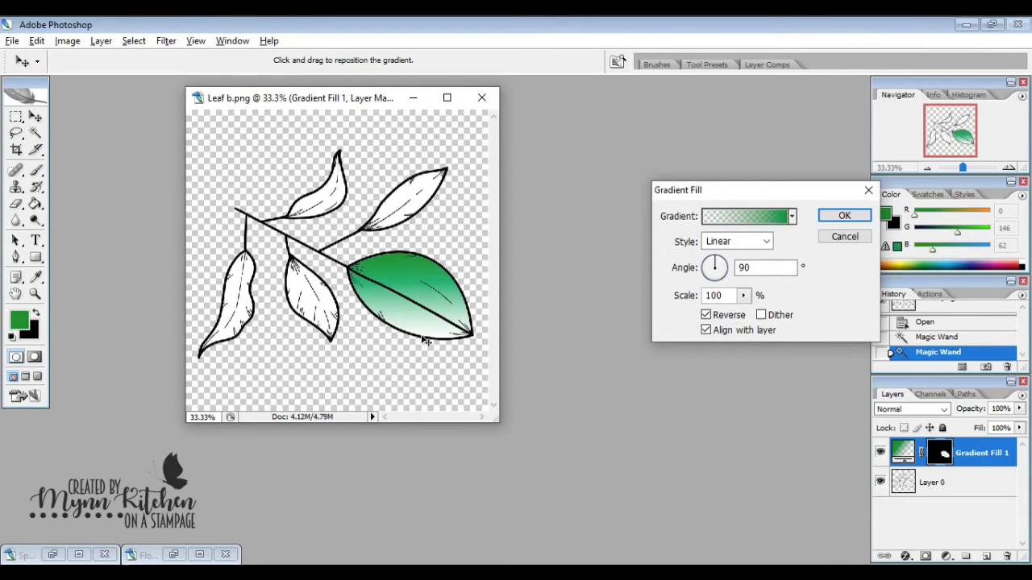
{"action": "double_click", "coordinate": [715, 296]}
{"action": "type", "text": "150"}
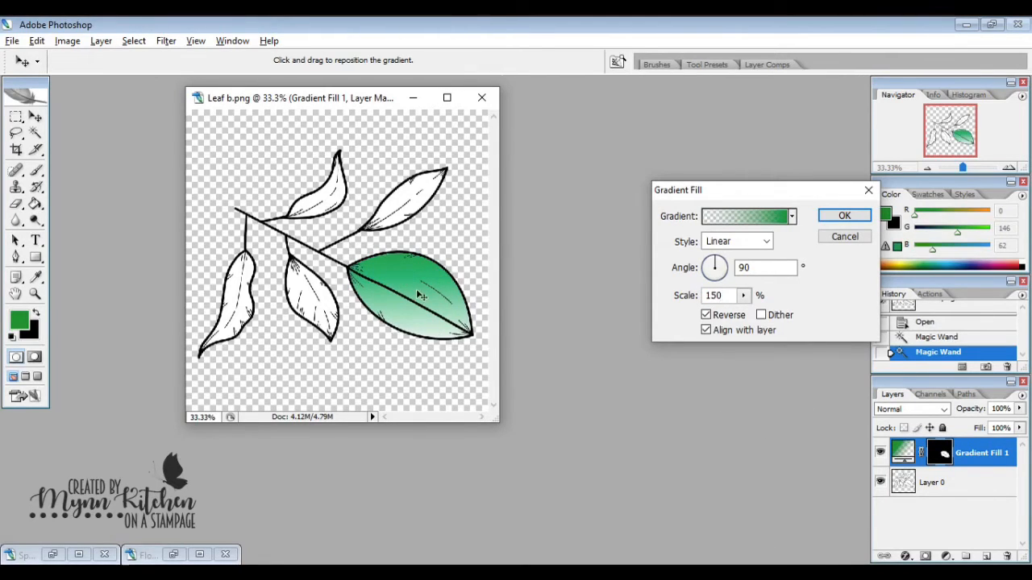
{"action": "left_click", "coordinate": [844, 215]}
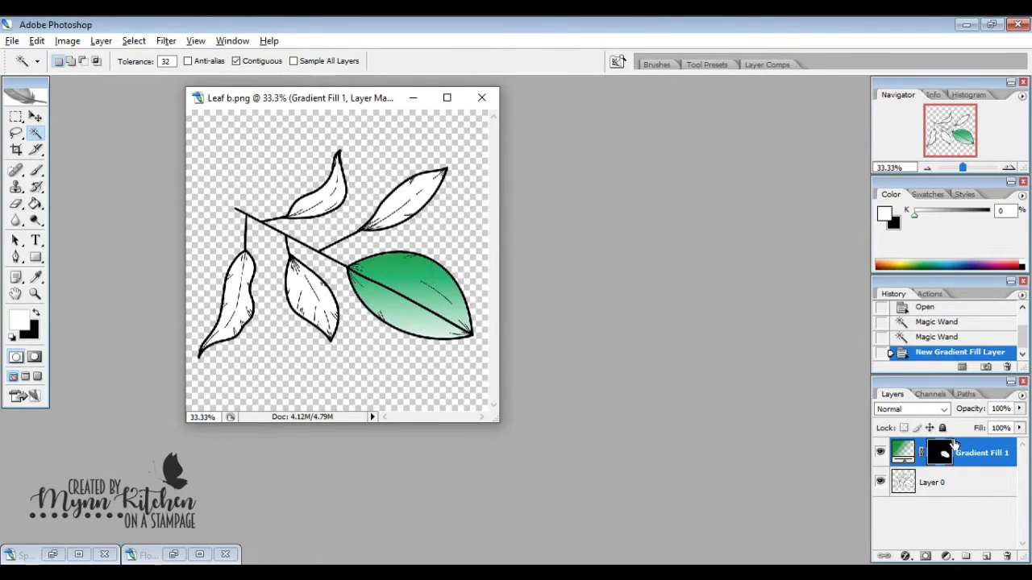
- Select the branch's upper-right leaf on Layer 0 and fill it with a new linear gradient fill layer at 150% scale
{"action": "left_click", "coordinate": [952, 482]}
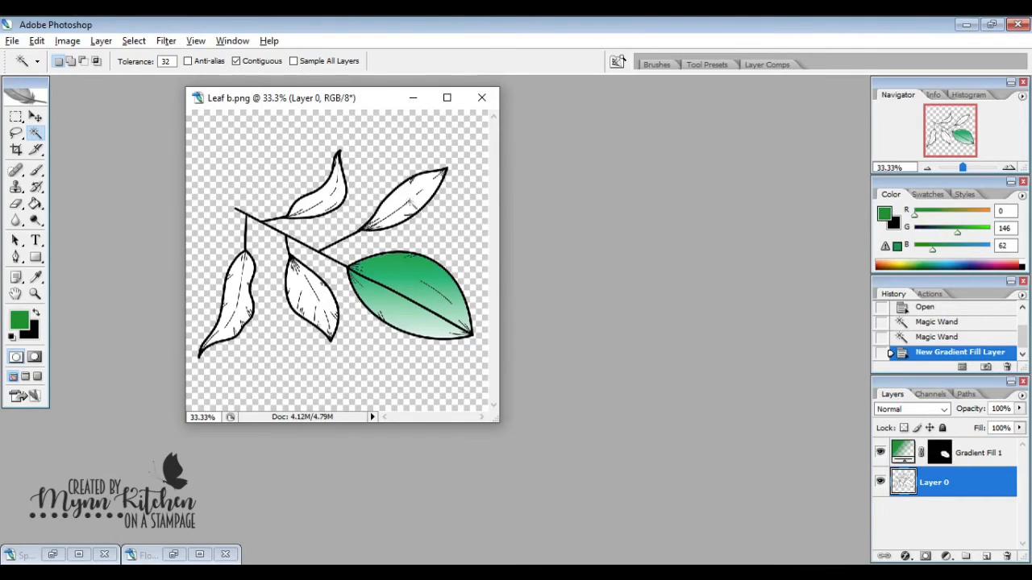
{"action": "left_click", "coordinate": [410, 194]}
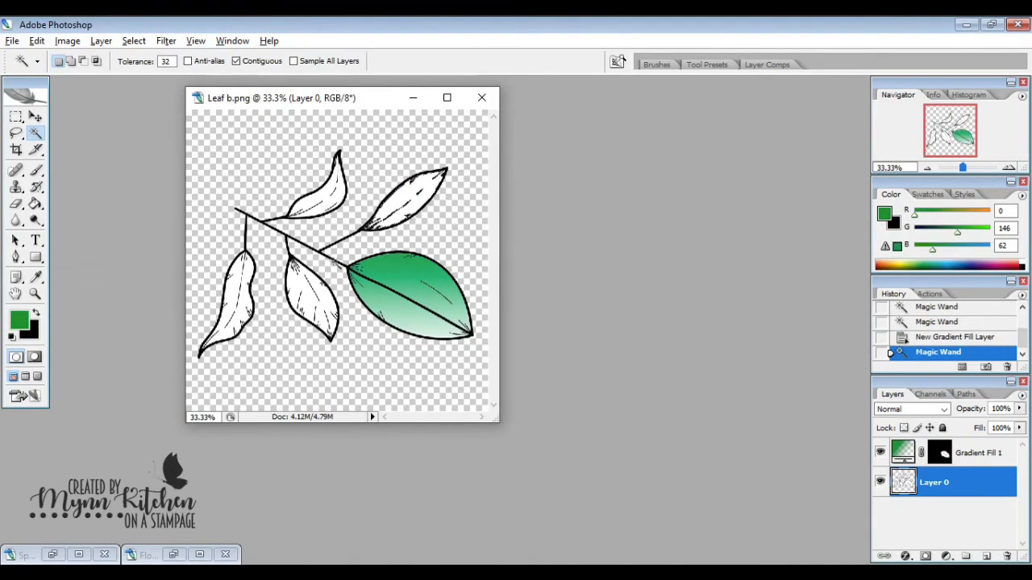
{"action": "left_click", "coordinate": [101, 40]}
{"action": "mouse_move", "coordinate": [141, 139]}
{"action": "left_click", "coordinate": [295, 152]}
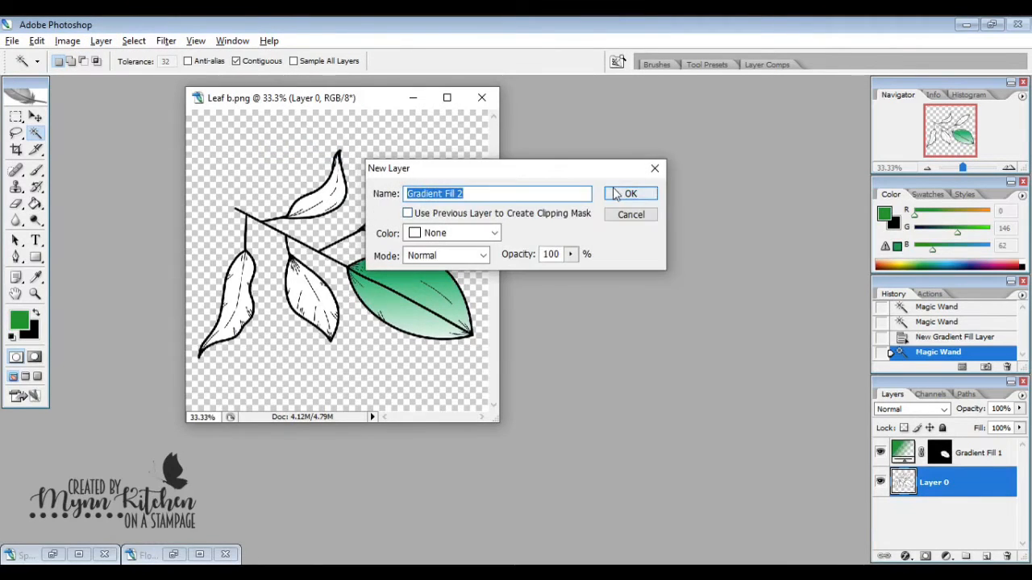
{"action": "left_click", "coordinate": [613, 190]}
{"action": "double_click", "coordinate": [715, 295]}
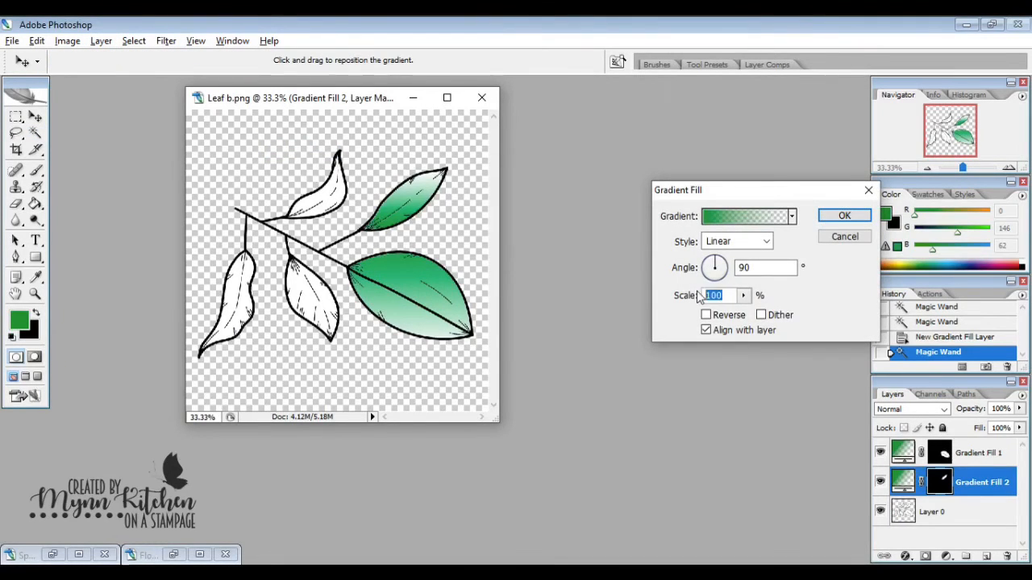
{"action": "type", "text": "150"}
{"action": "left_click", "coordinate": [844, 216]}
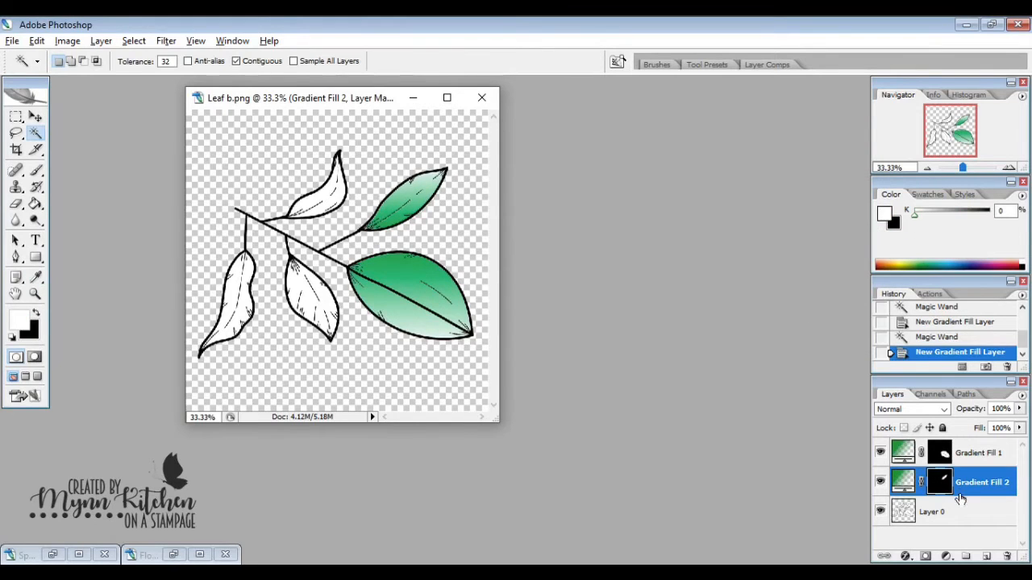
- Select the curved upper-middle leaf on Layer 0 and fill it with a new linear gradient fill layer at 150% scale
{"action": "left_click", "coordinate": [934, 512]}
{"action": "key", "text": "ctrl+d"}
{"action": "left_click", "coordinate": [325, 194]}
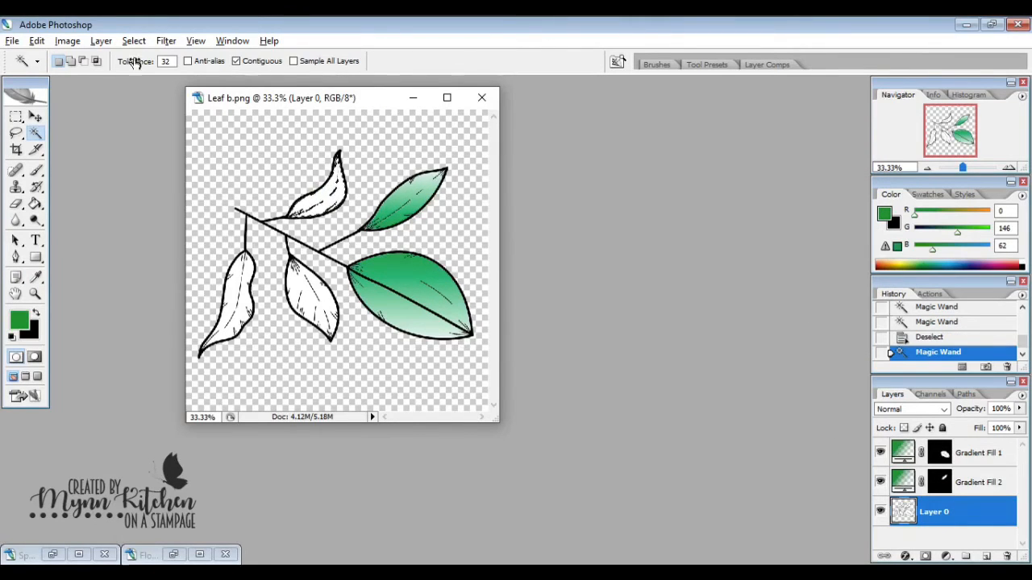
{"action": "left_click", "coordinate": [101, 41]}
{"action": "mouse_move", "coordinate": [184, 138]}
{"action": "left_click", "coordinate": [300, 152]}
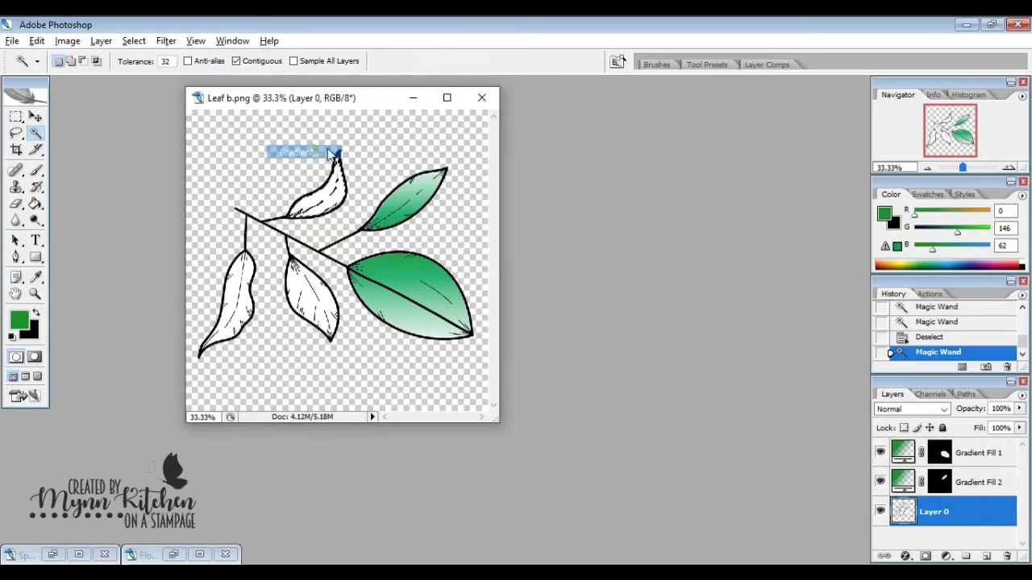
{"action": "left_click", "coordinate": [619, 193]}
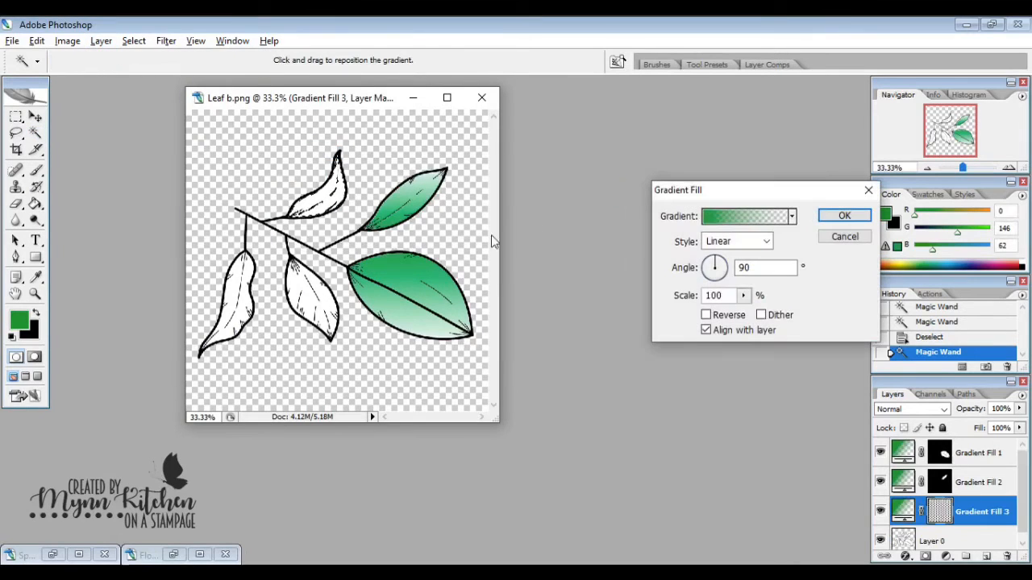
{"action": "double_click", "coordinate": [728, 295]}
{"action": "type", "text": "150"}
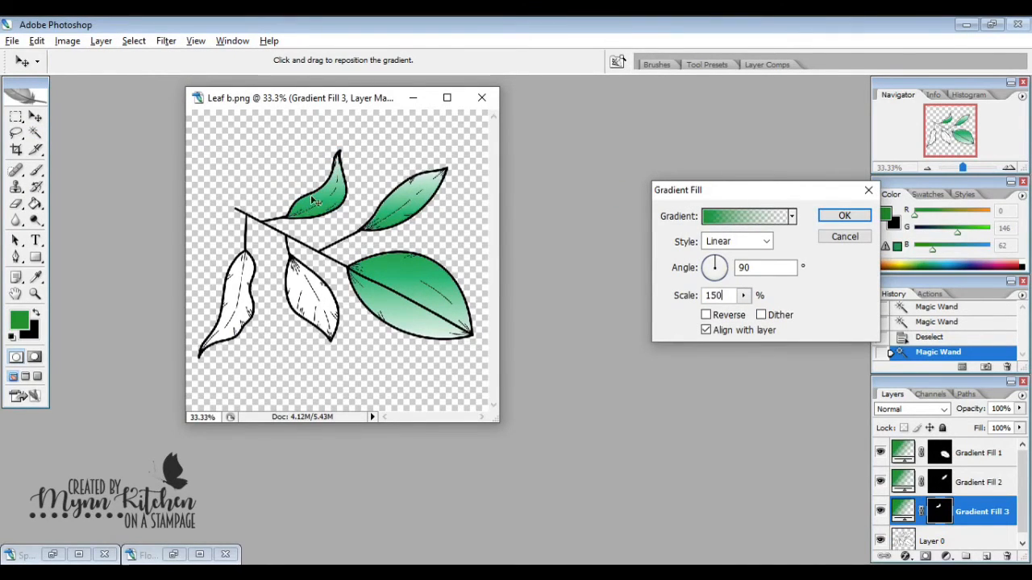
{"action": "left_click", "coordinate": [844, 215]}
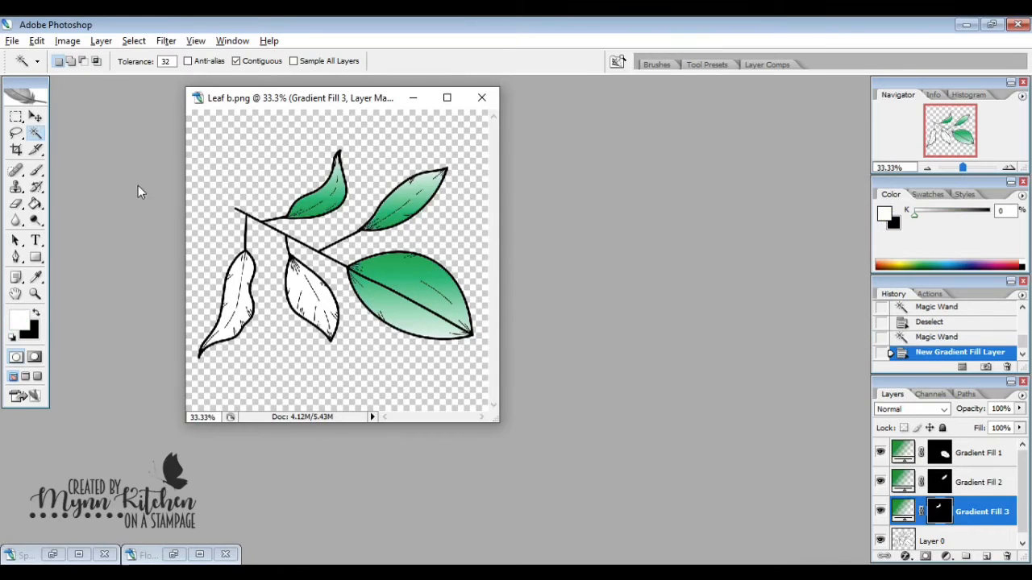
- Select the branch's lower-left leaf on Layer 0 and add a reversed linear gradient fill layer at 150% scale
{"action": "left_click", "coordinate": [931, 539]}
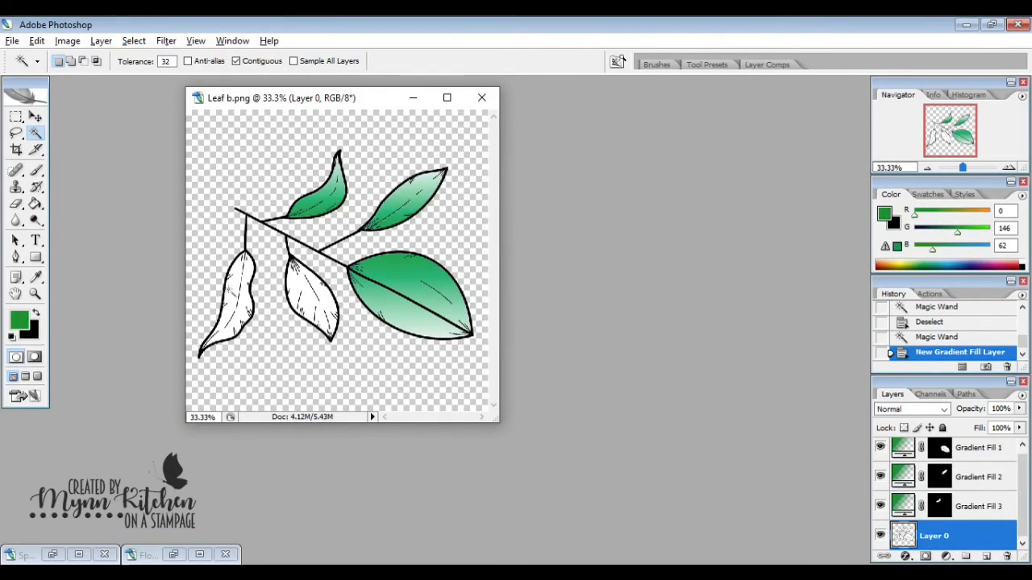
{"action": "left_click", "coordinate": [226, 302]}
{"action": "left_click", "coordinate": [101, 41]}
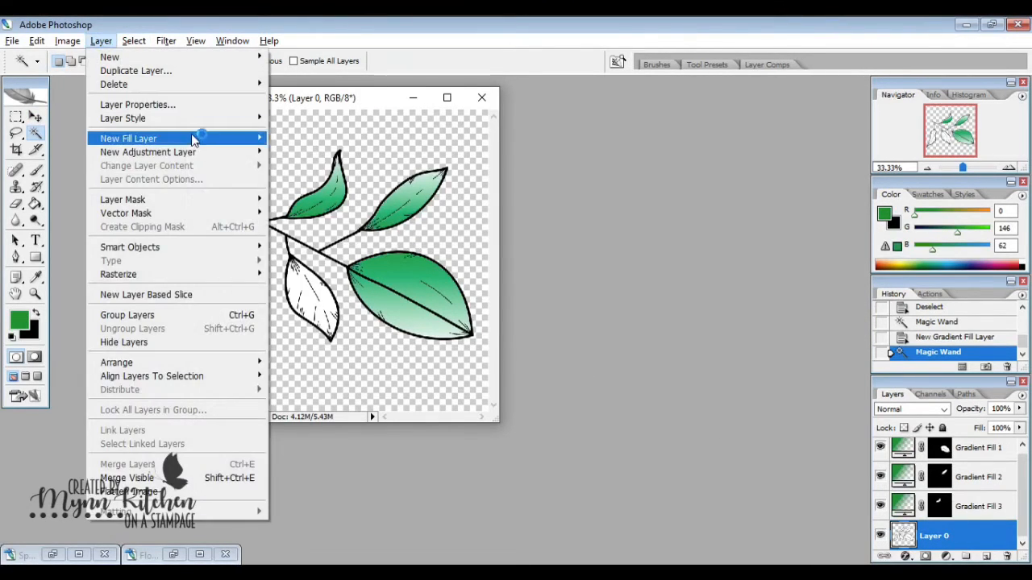
{"action": "mouse_move", "coordinate": [194, 138]}
{"action": "left_click", "coordinate": [290, 151]}
{"action": "left_click", "coordinate": [629, 195]}
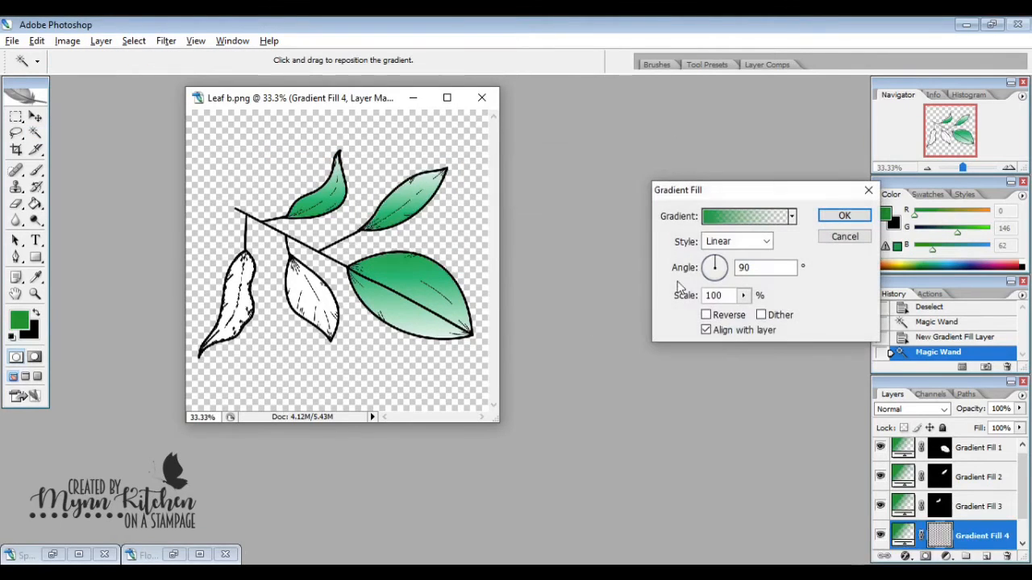
{"action": "left_click_drag", "start_coordinate": [710, 297], "coordinate": [705, 297]}
{"action": "type", "text": "150"}
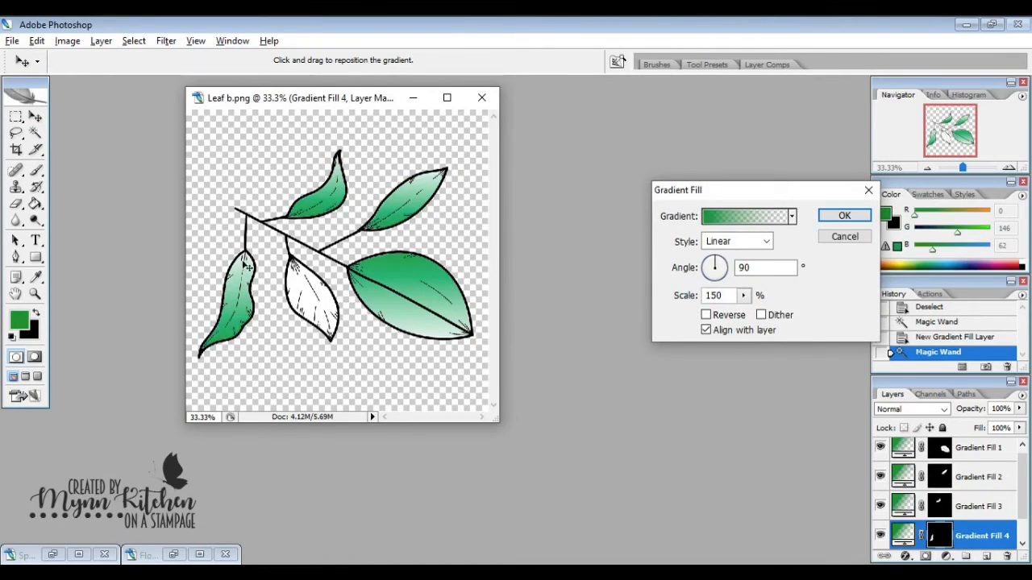
{"action": "left_click", "coordinate": [706, 314]}
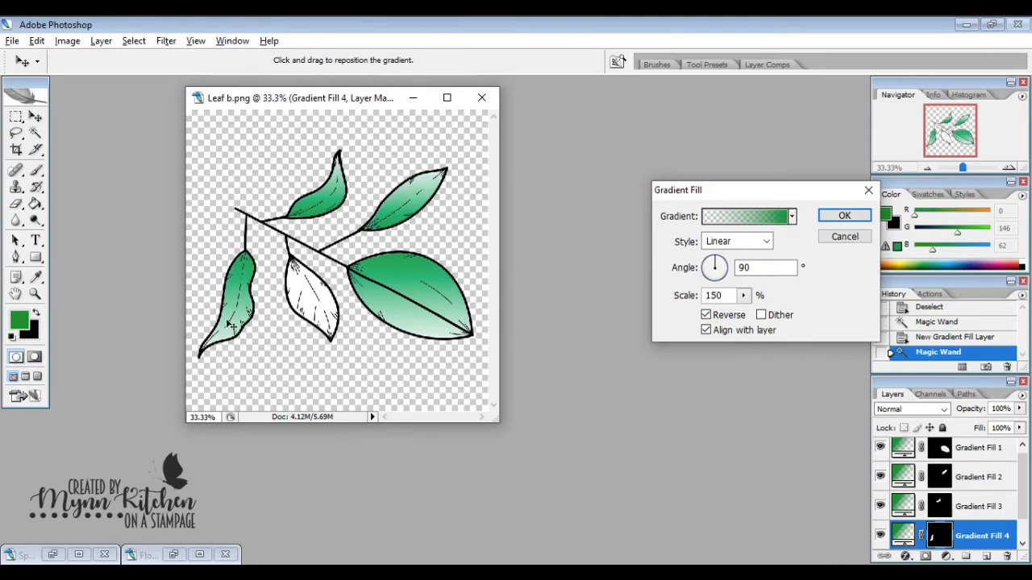
{"action": "left_click", "coordinate": [844, 216]}
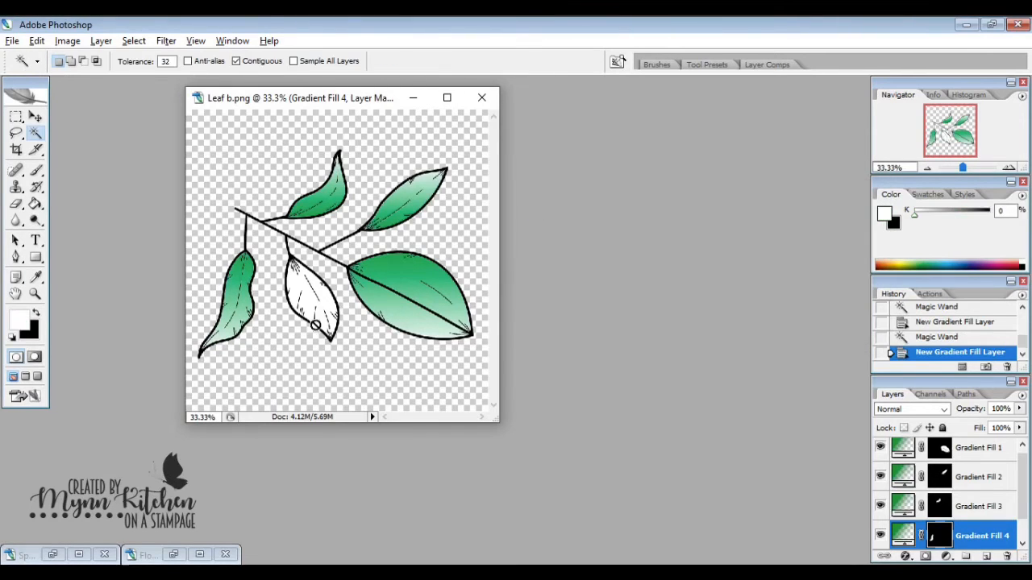
- Select the remaining white lower-middle leaf on Layer 0 and add a reversed linear gradient fill layer at 150% scale
{"action": "scroll", "coordinate": [976, 514], "scroll_direction": "down", "scroll_amount": 1}
{"action": "left_click", "coordinate": [935, 535]}
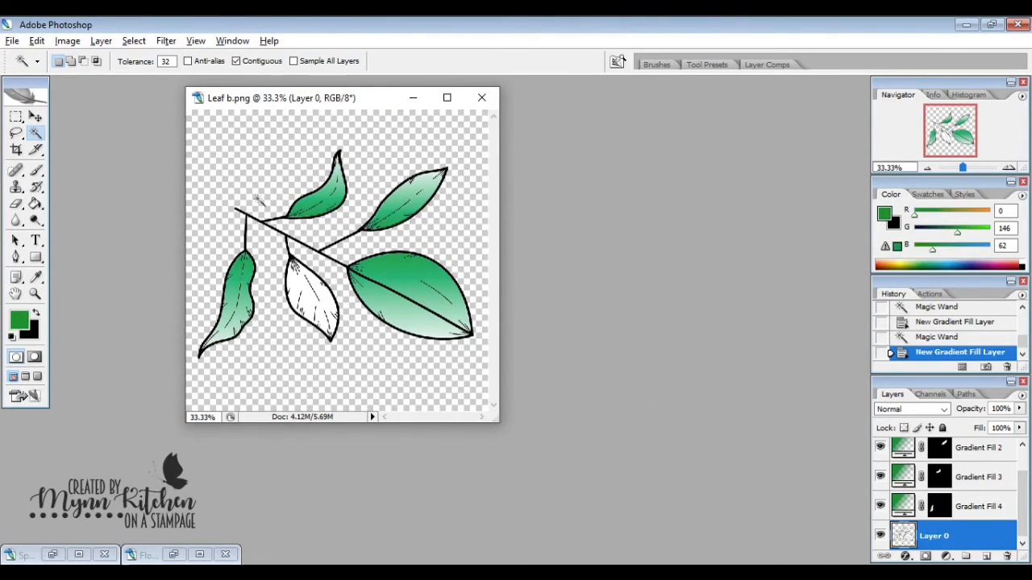
{"action": "left_click", "coordinate": [311, 295]}
{"action": "left_click", "coordinate": [68, 40]}
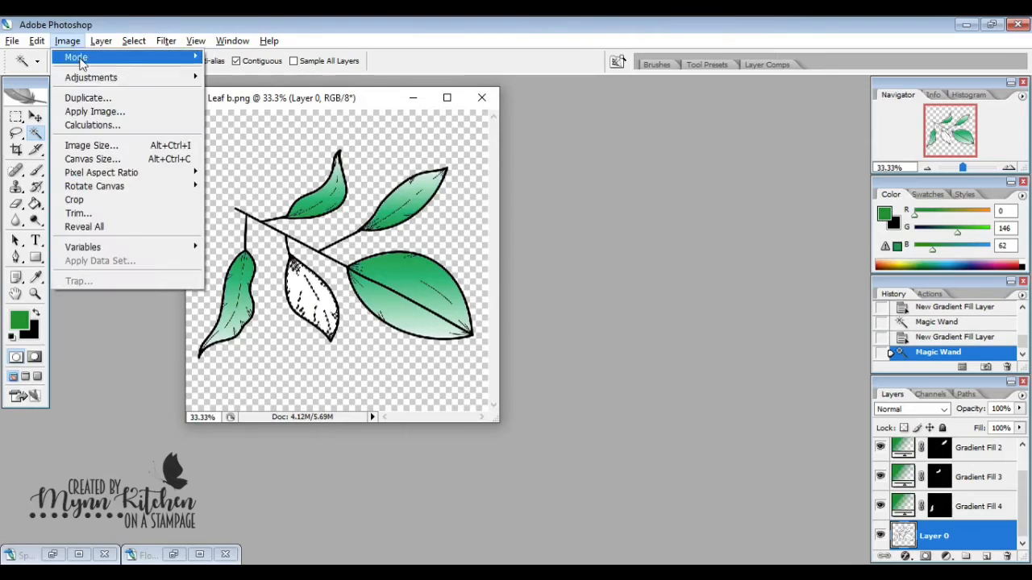
{"action": "left_click", "coordinate": [68, 41]}
{"action": "left_click", "coordinate": [130, 40]}
{"action": "mouse_move", "coordinate": [145, 136]}
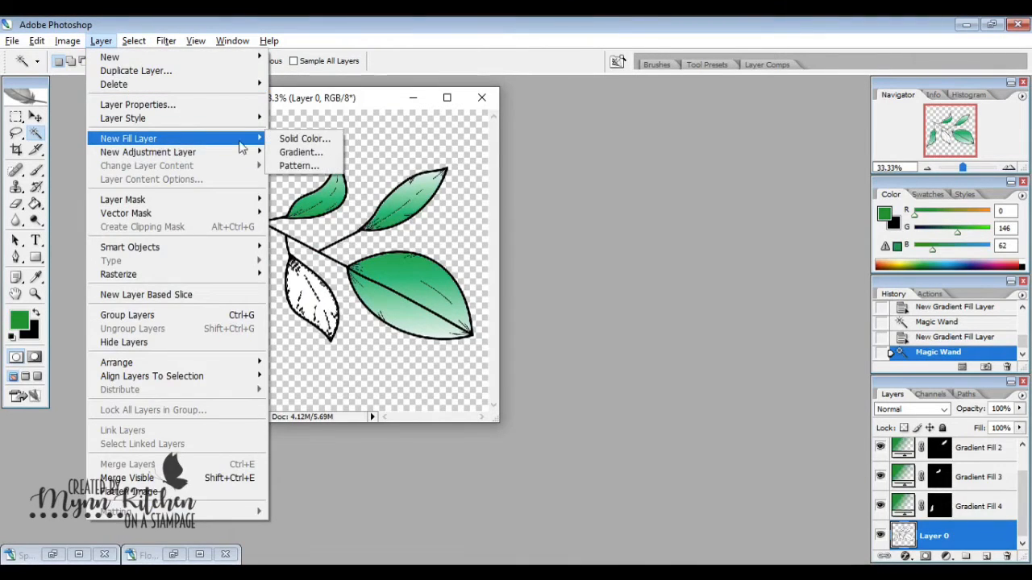
{"action": "left_click", "coordinate": [299, 150]}
{"action": "left_click", "coordinate": [629, 194]}
{"action": "left_click", "coordinate": [706, 314]}
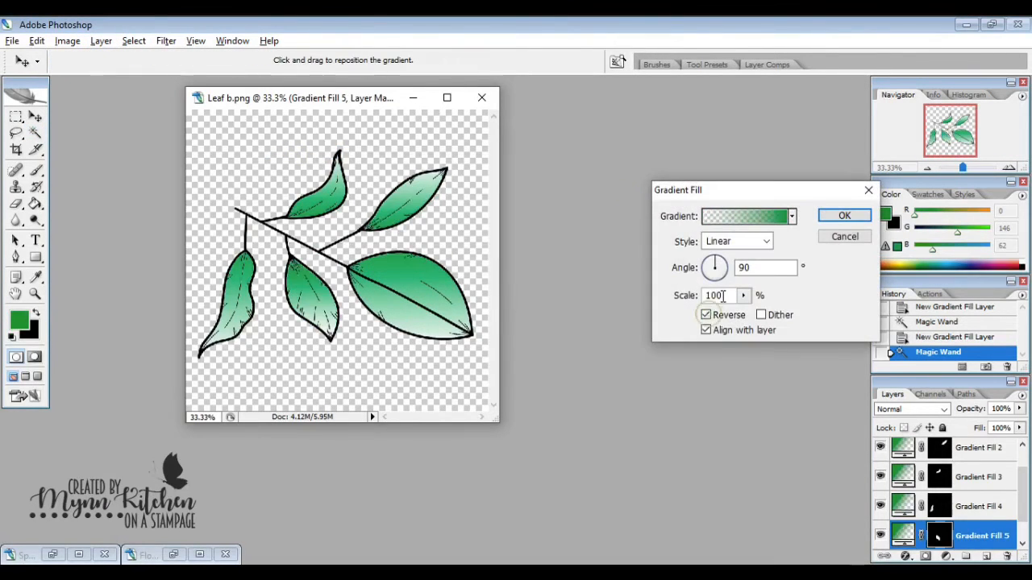
{"action": "left_click", "coordinate": [843, 215]}
- Save a copy of the colored leaf image as "Leaf b Green White" in PNG format
{"action": "left_click", "coordinate": [12, 41]}
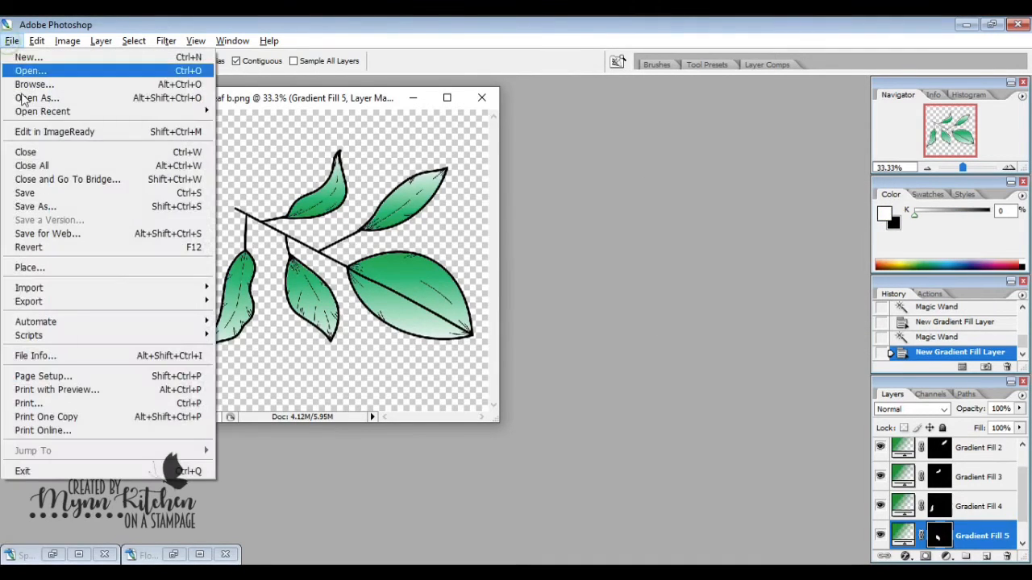
{"action": "left_click", "coordinate": [37, 206]}
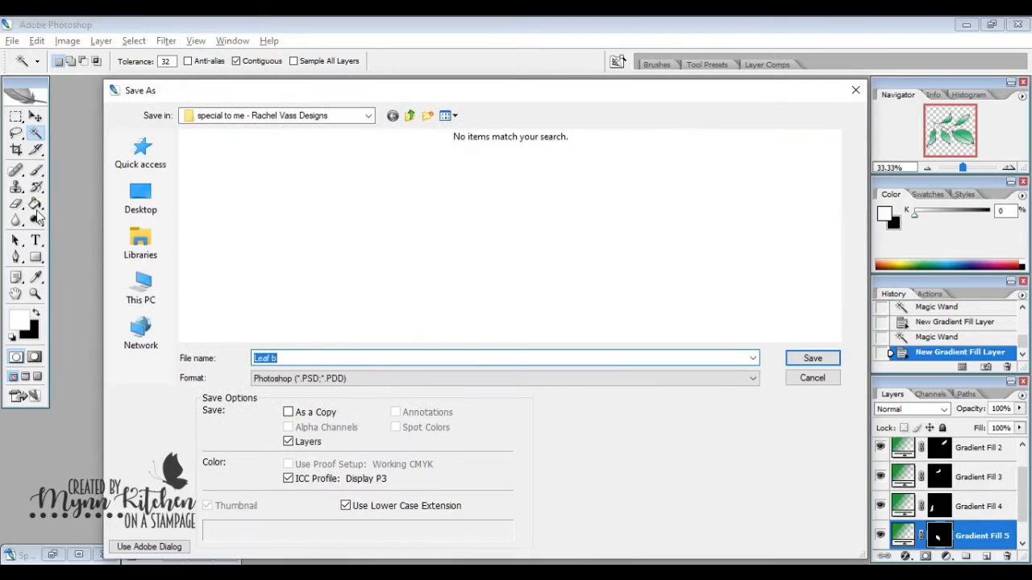
{"action": "key", "text": "Right"}
{"action": "type", "text": "Green White"}
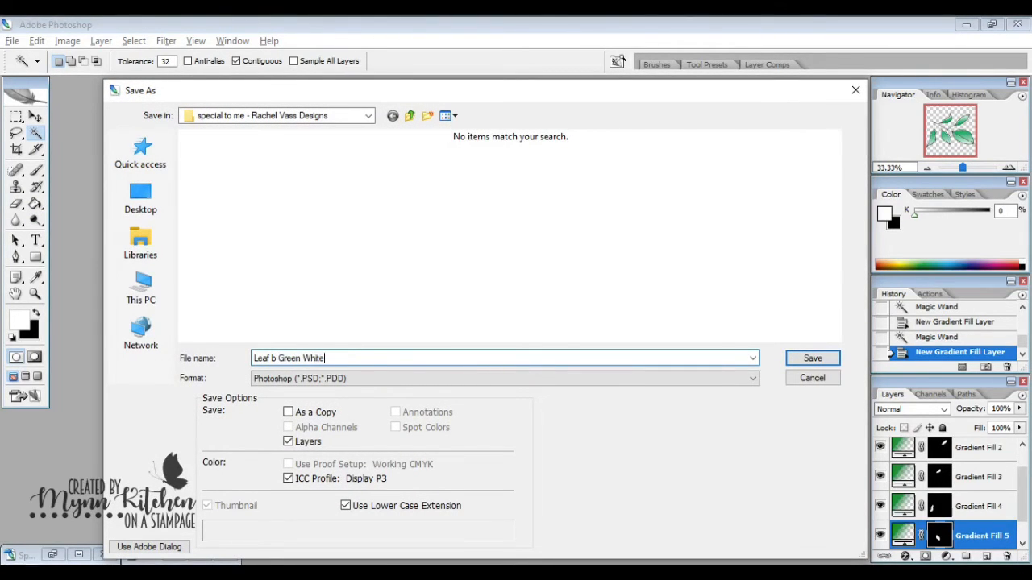
{"action": "left_click", "coordinate": [345, 378]}
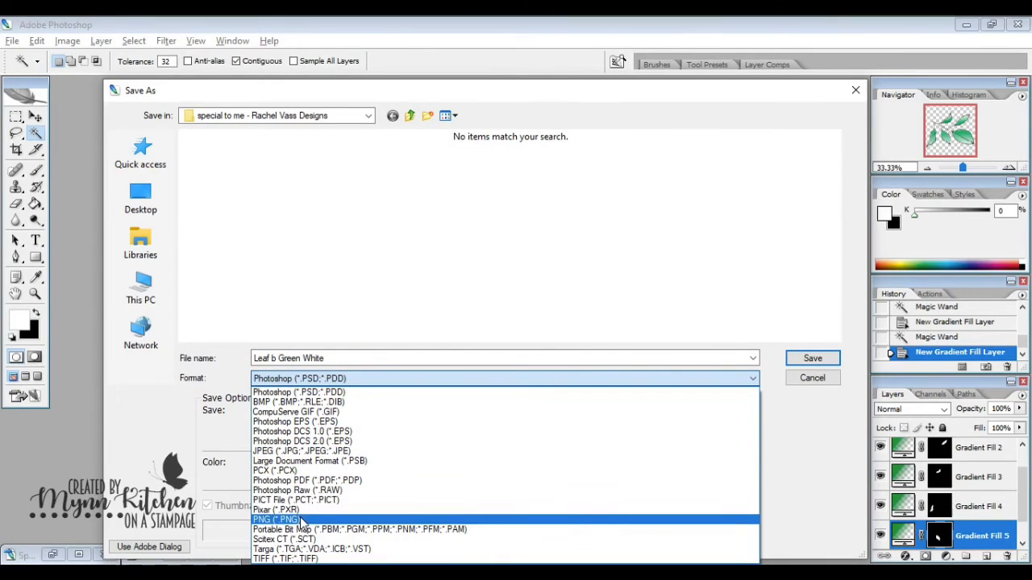
{"action": "left_click", "coordinate": [300, 520]}
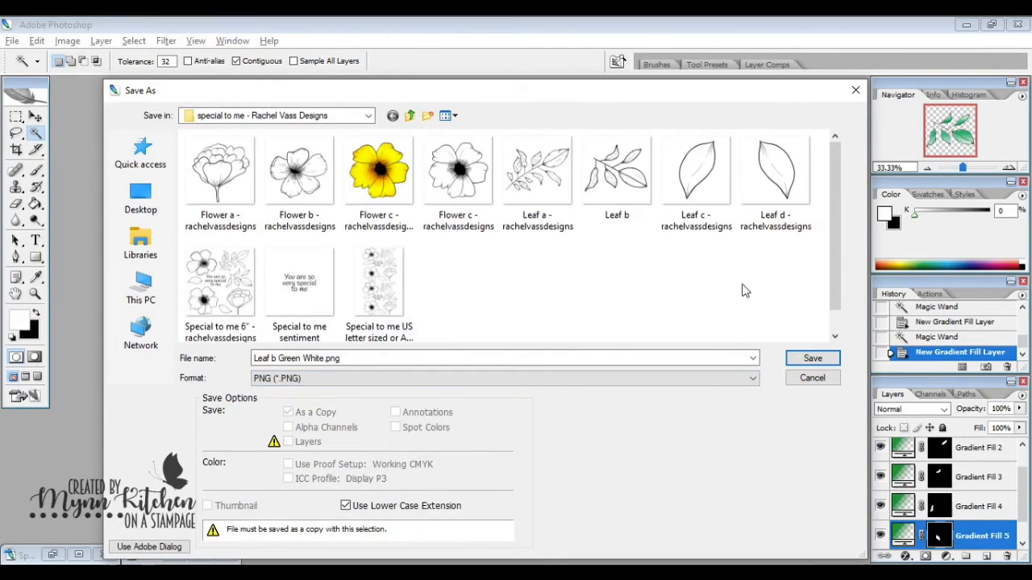
{"action": "left_click", "coordinate": [812, 359]}
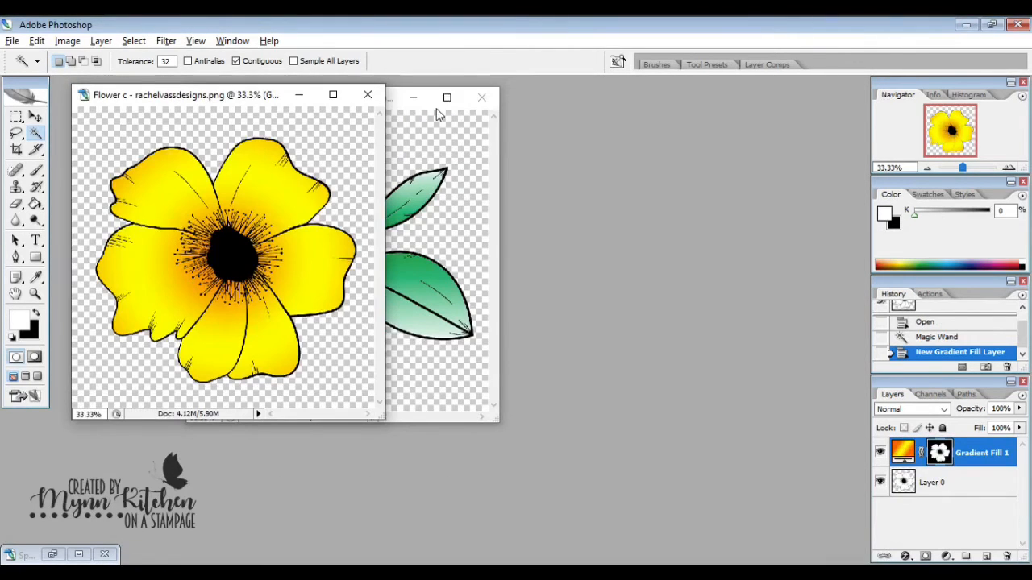
- Bring the Leaf b image to the front and place its window beside the yellow Flower c image
{"action": "left_click", "coordinate": [491, 166]}
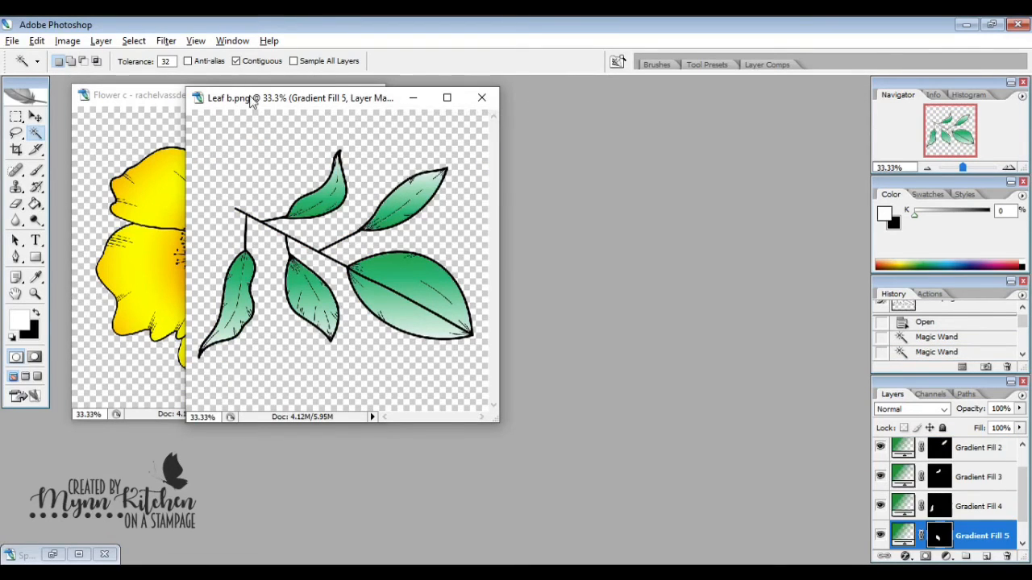
{"action": "left_click_drag", "start_coordinate": [254, 103], "coordinate": [465, 98]}
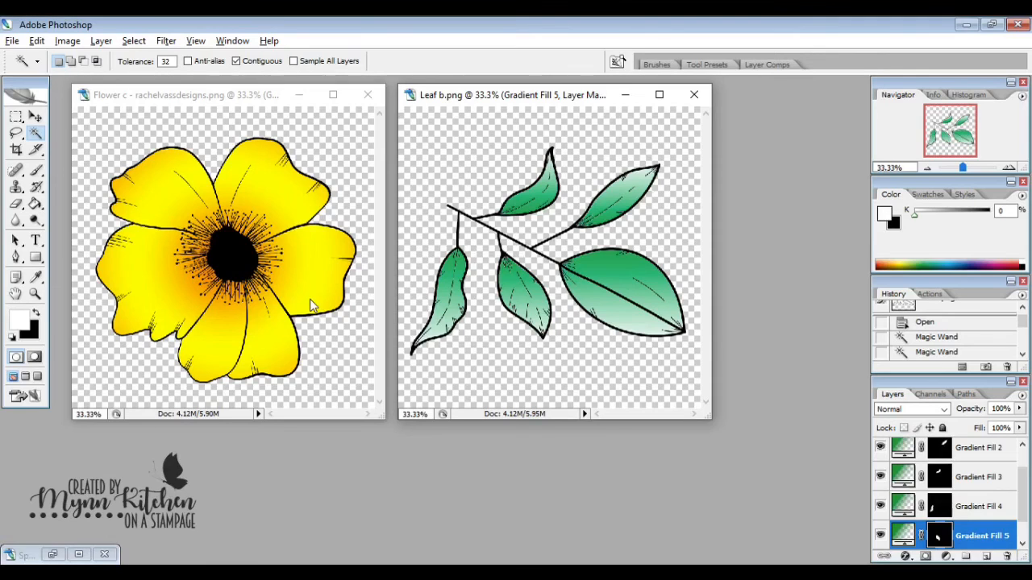